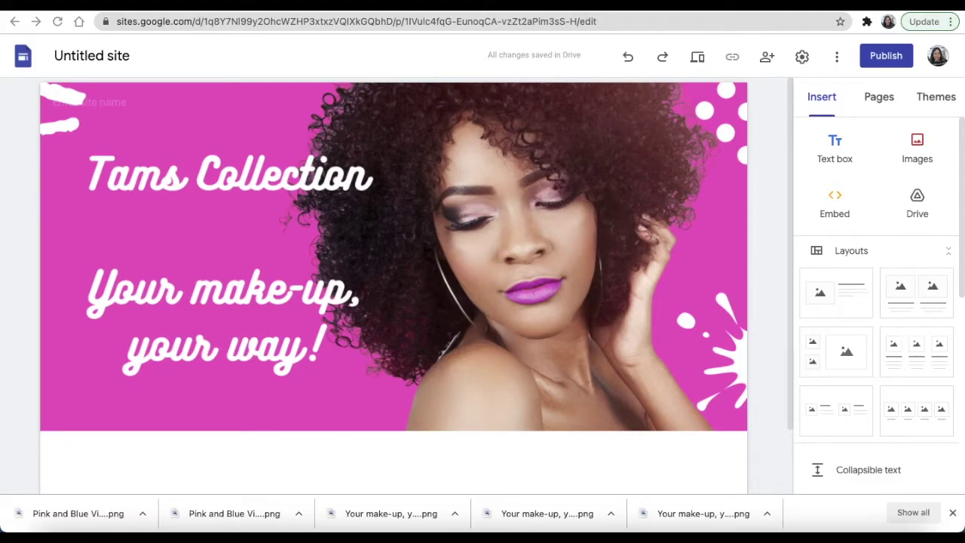
Step: Switch from the Google Sites editor tab to the Canva home tab
key(ctrl+Tab)
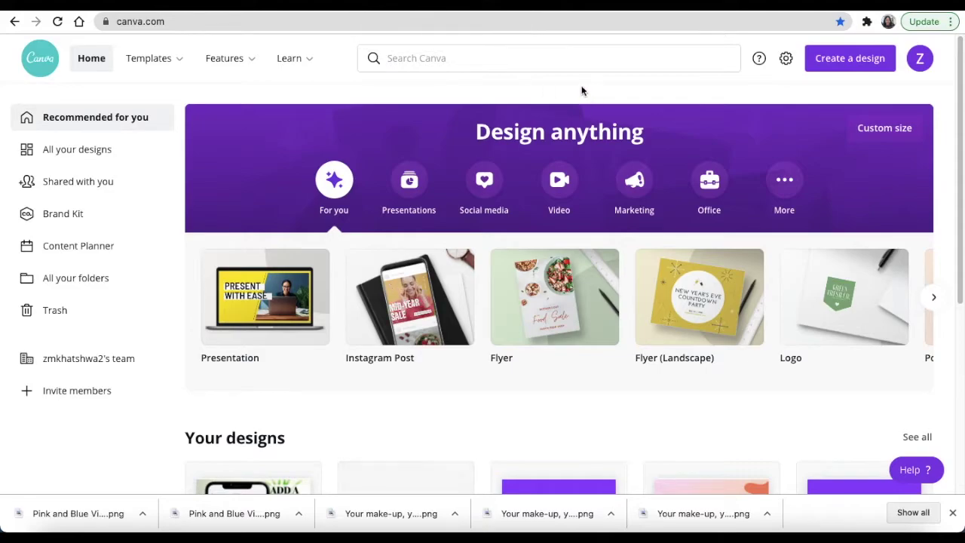
Step: Search Canva for 'YOU' and create a blank YouTube Channel Art design
mouse_move(226, 63)
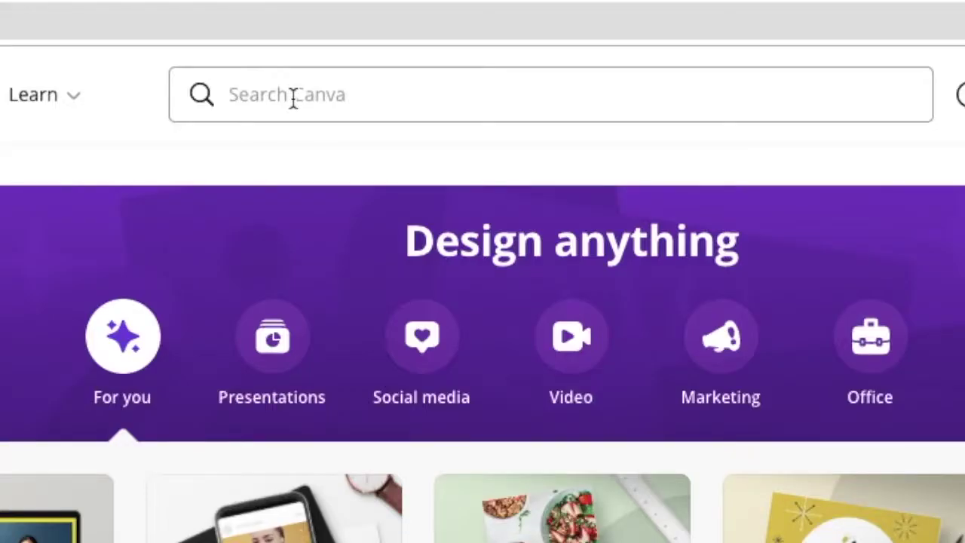
click(420, 60)
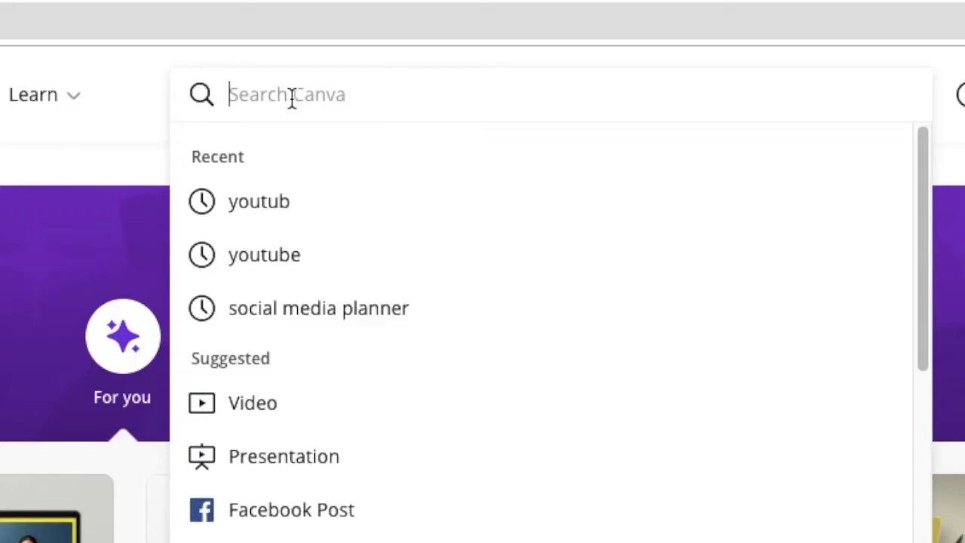
text(YOU)
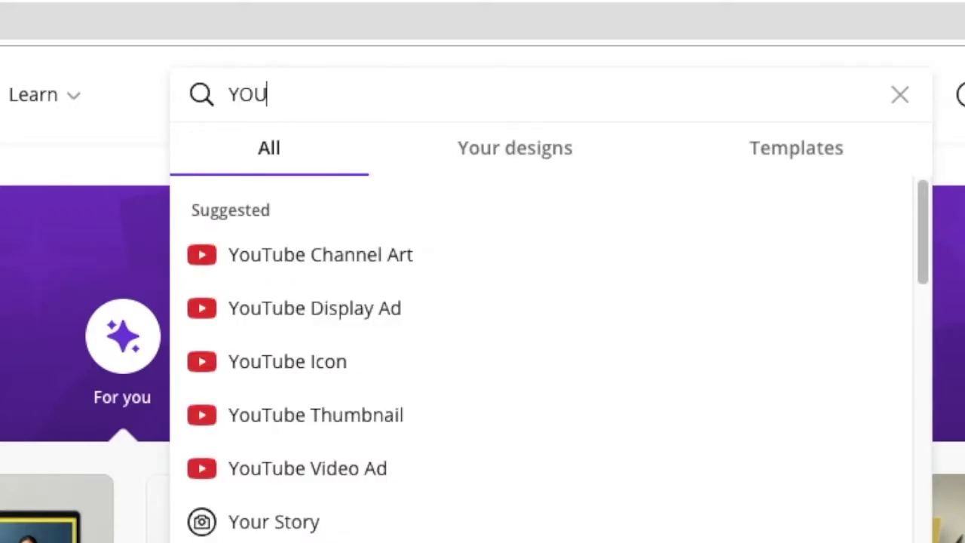
click(360, 254)
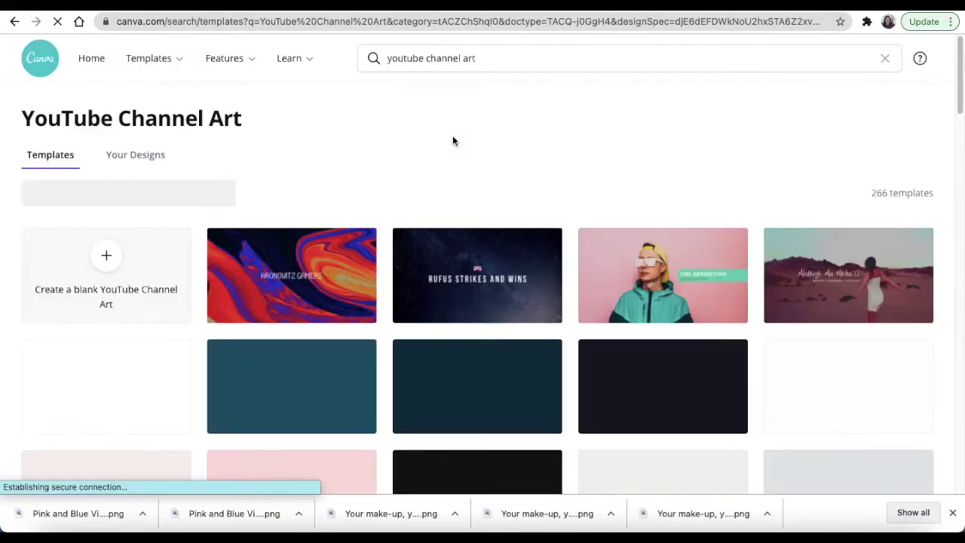
click(106, 260)
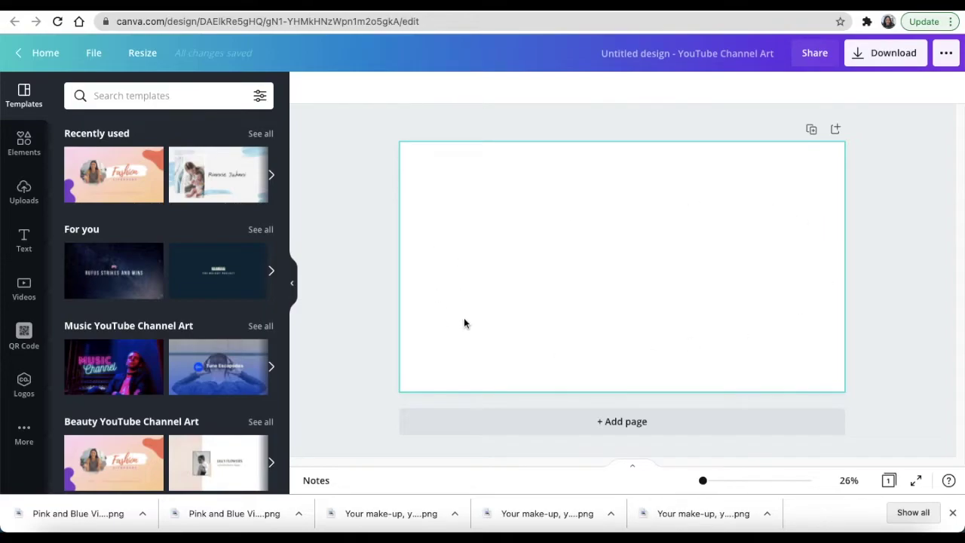
Step: Fill the blank channel-art page background with purple
click(480, 213)
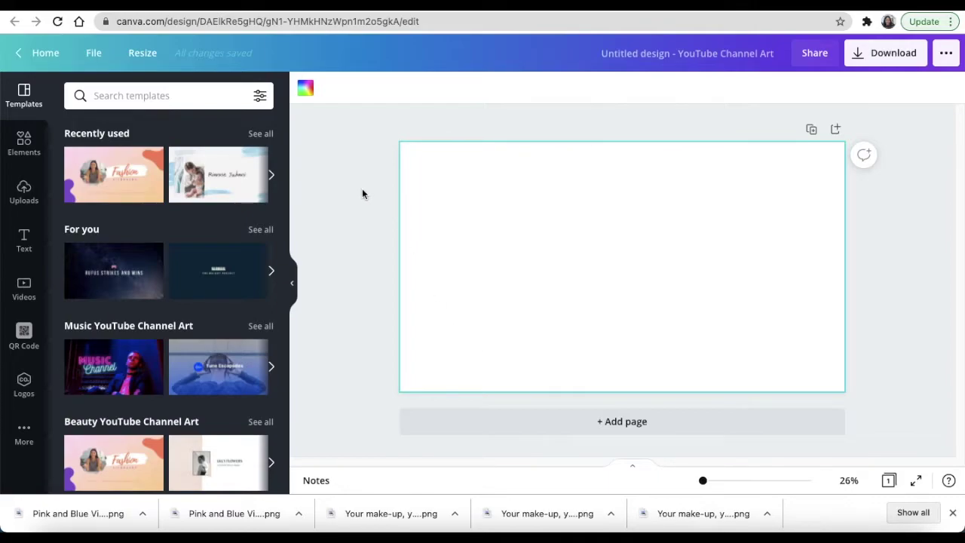
click(305, 88)
click(188, 360)
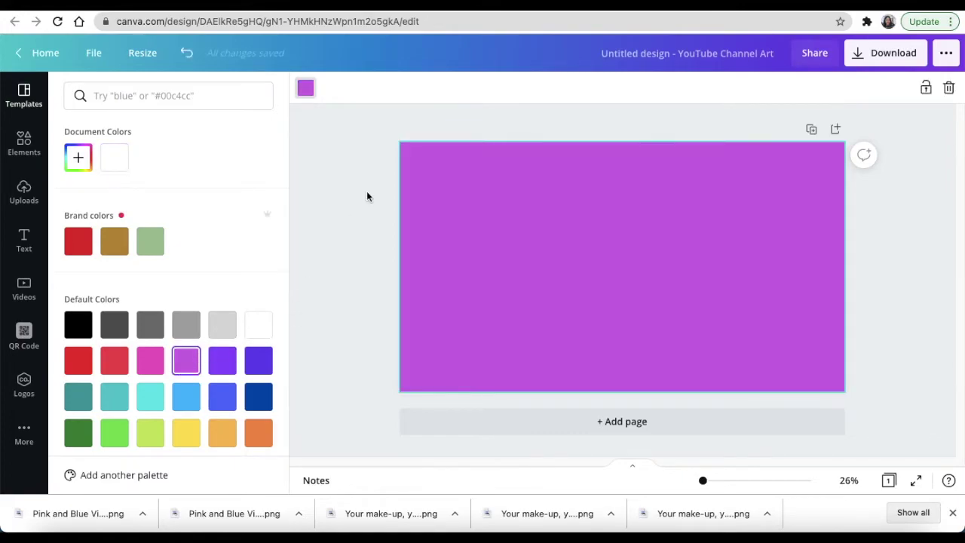
click(504, 216)
click(895, 308)
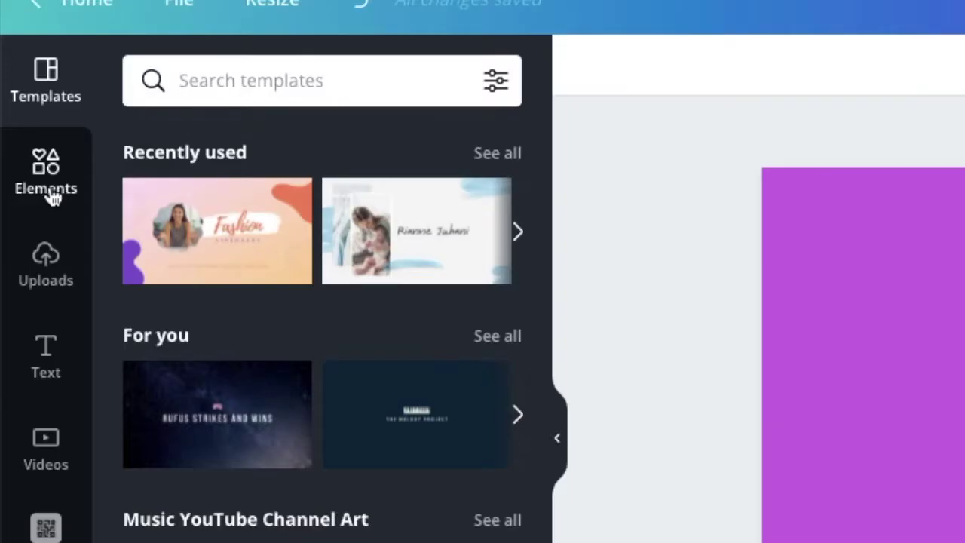
Step: Drag the uploaded curly-haired woman photo onto the page, enlarged over the right side
click(51, 268)
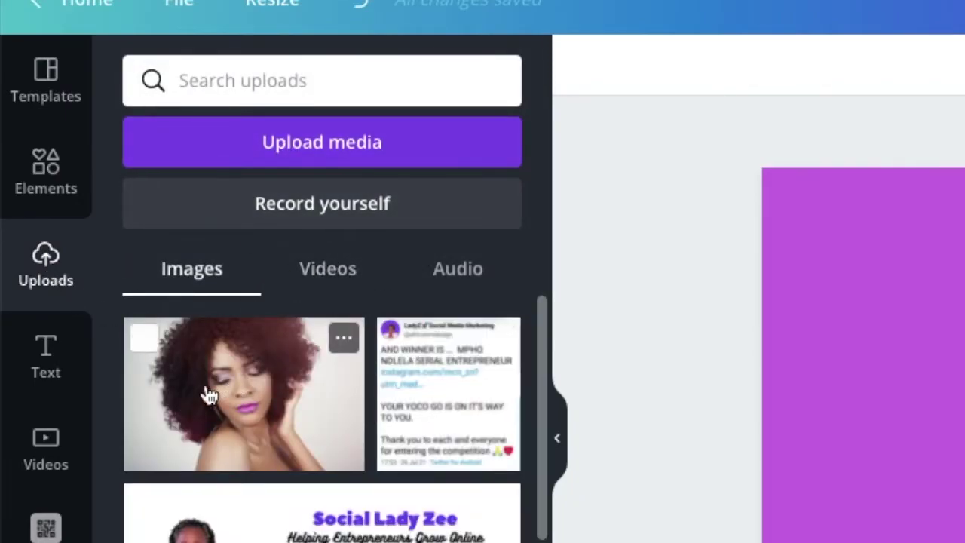
drag(236, 407, 628, 474)
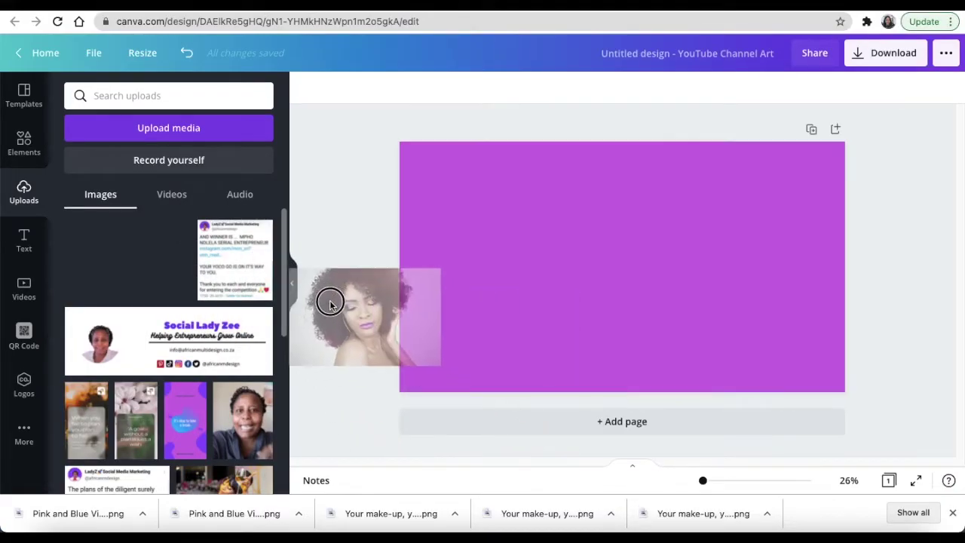
drag(329, 302, 395, 367)
drag(128, 261, 692, 294)
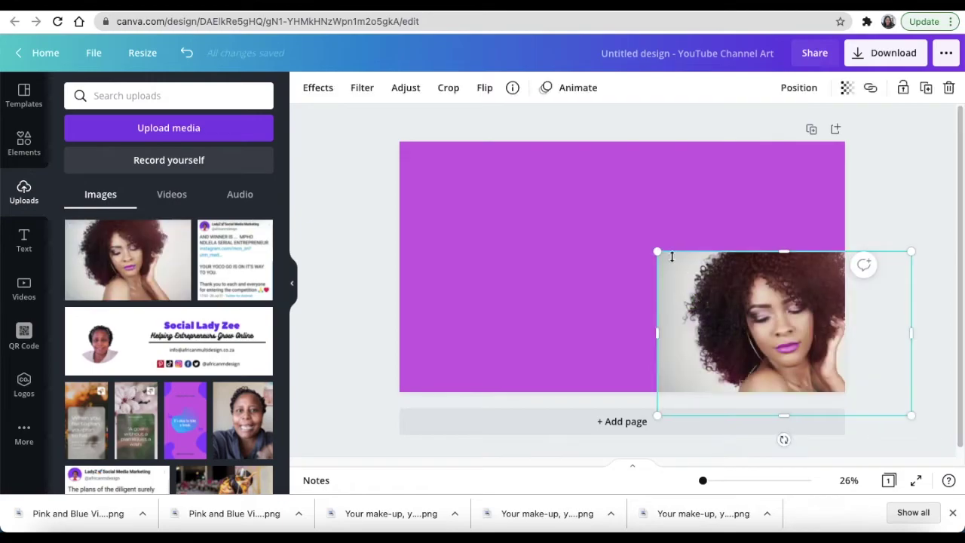
drag(732, 339, 635, 229)
drag(811, 304, 924, 420)
drag(894, 328, 873, 328)
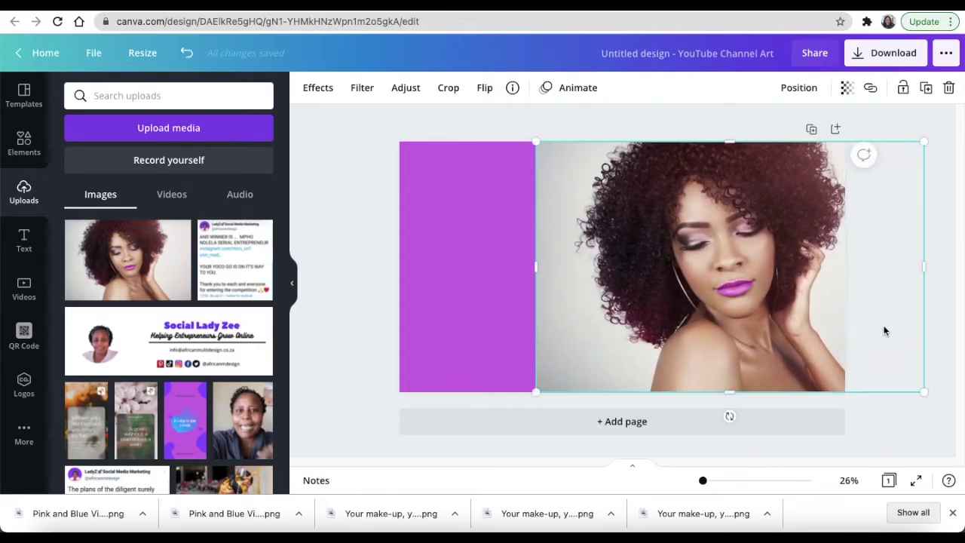
click(367, 200)
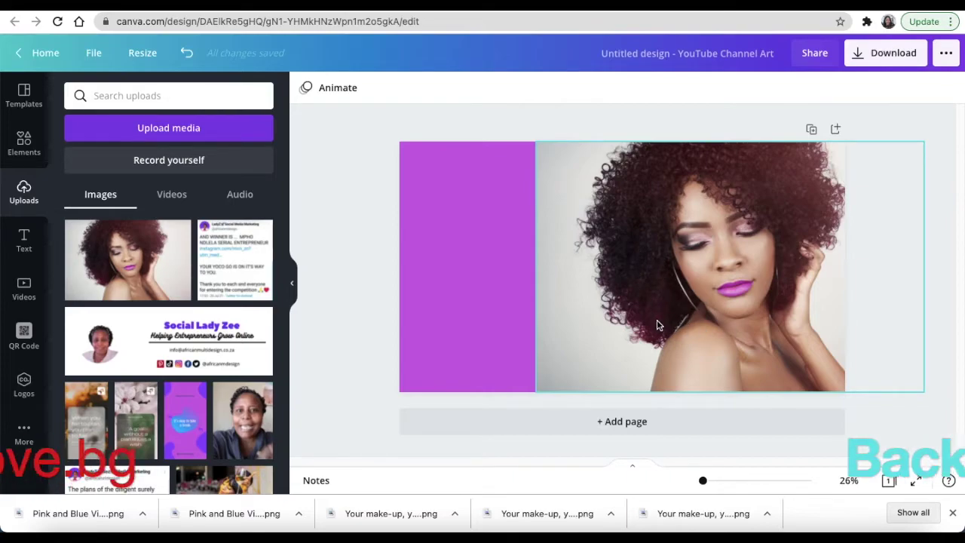
Step: Apply the Background Remover effect to the woman's photo
click(753, 325)
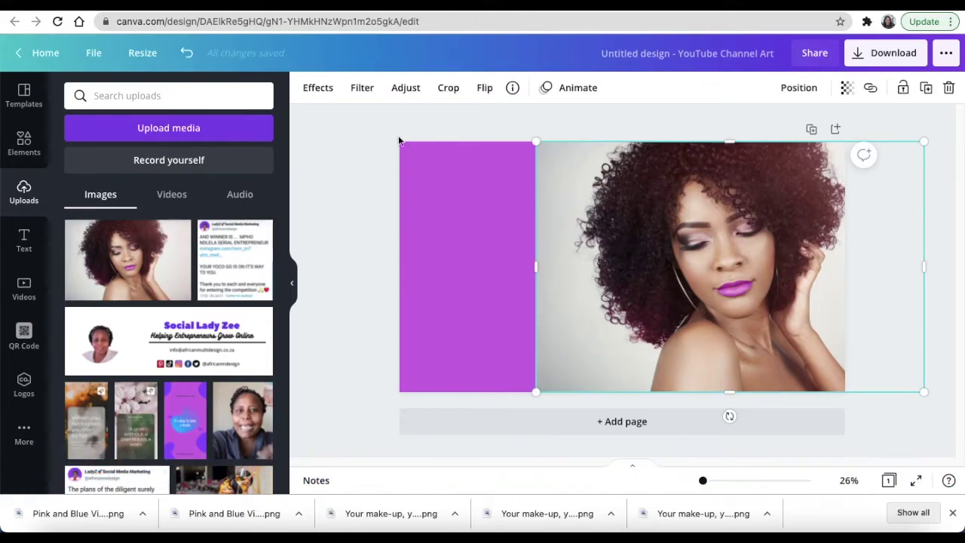
click(317, 88)
click(162, 176)
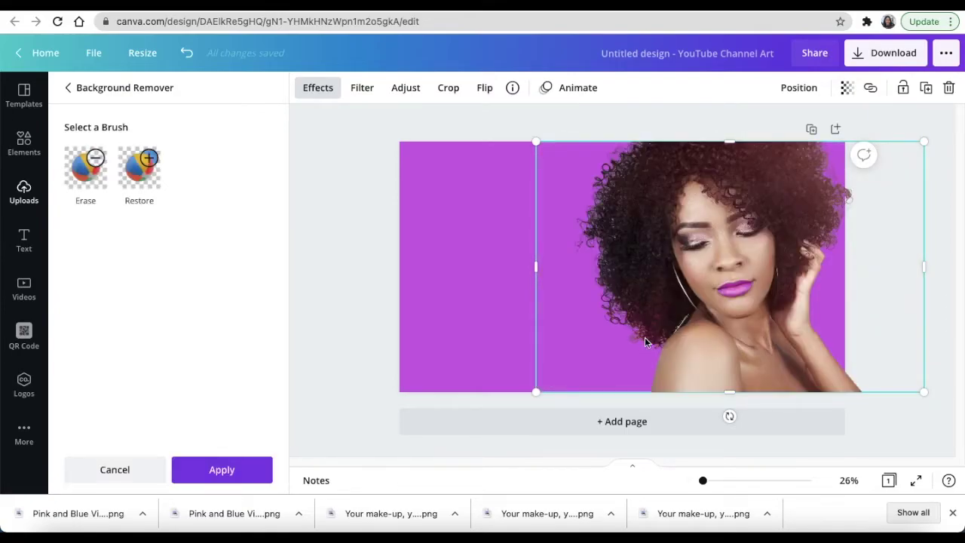
click(351, 198)
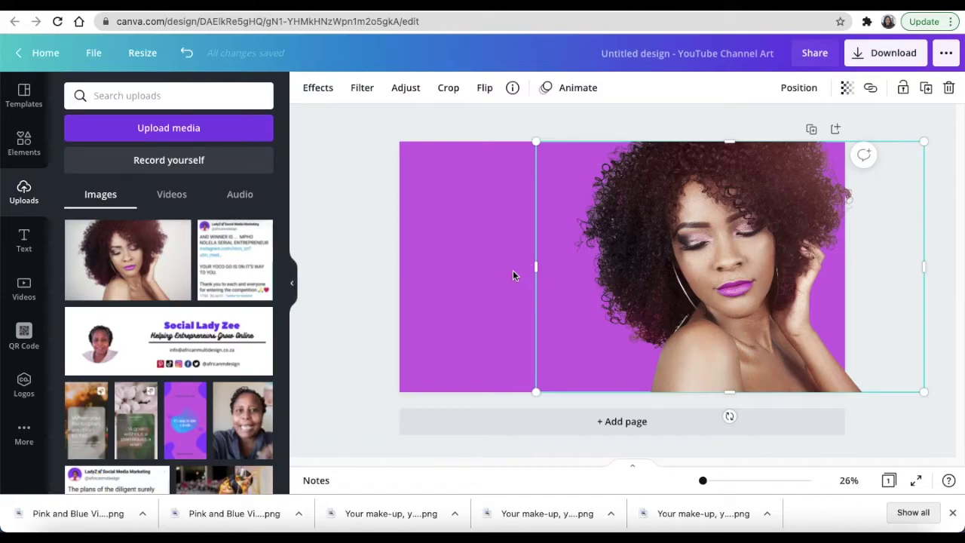
click(472, 114)
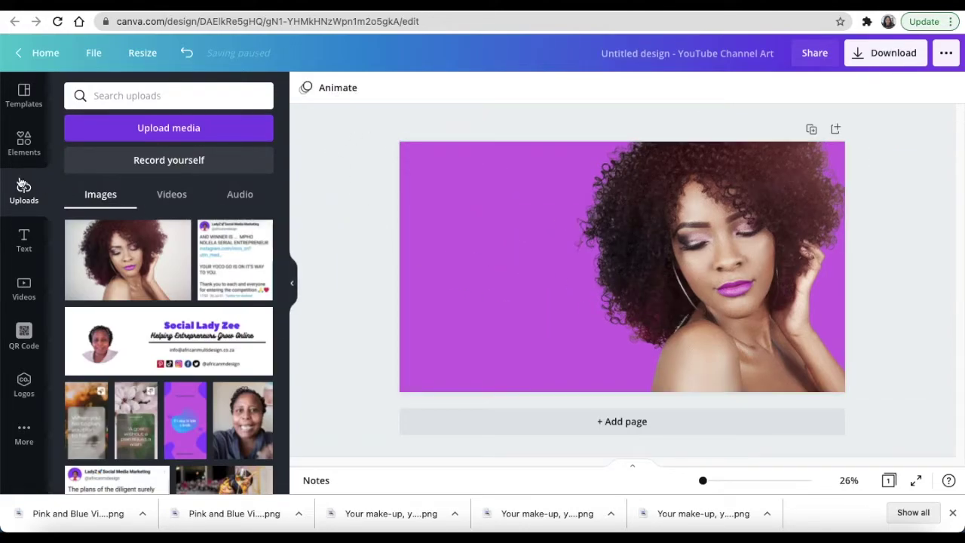
Step: Add a heading text box and set its font to Bukhari Script
click(25, 239)
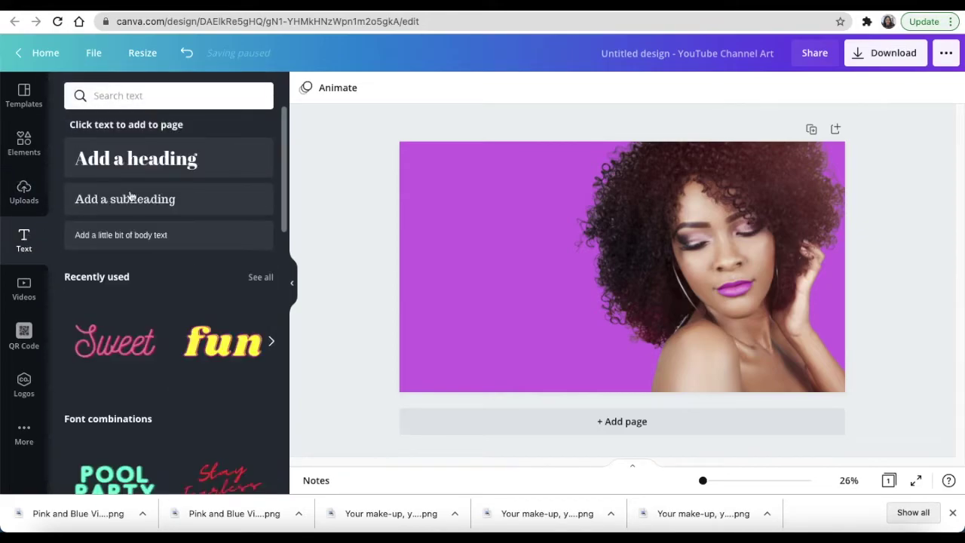
click(171, 158)
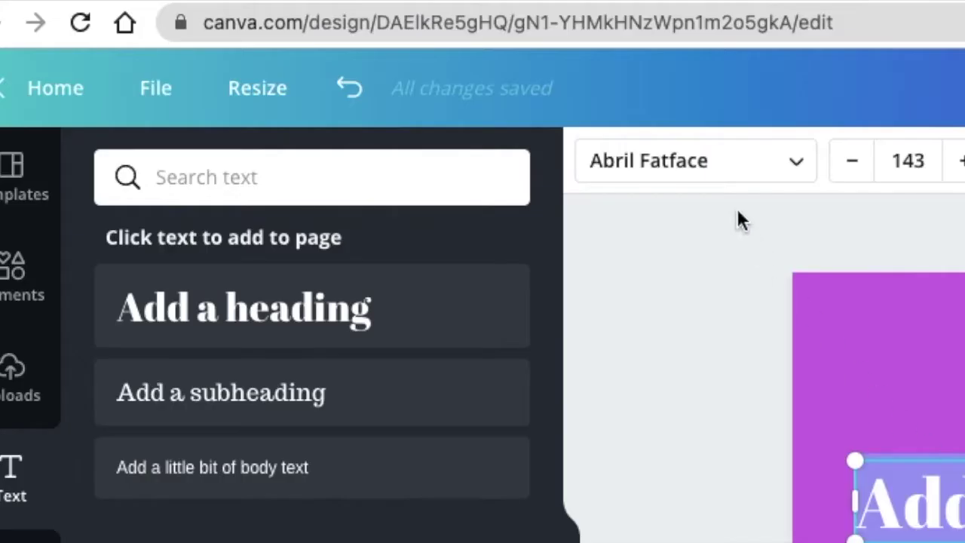
click(799, 172)
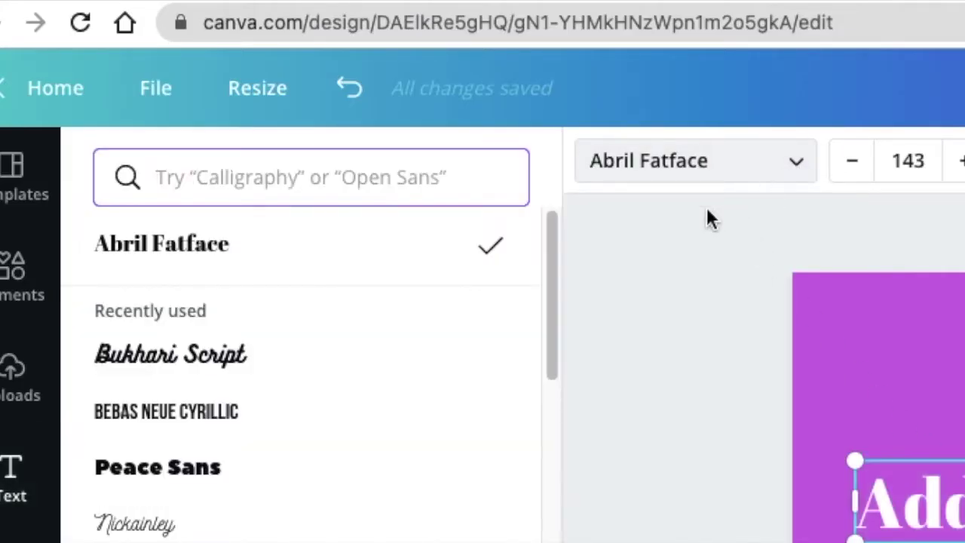
click(170, 367)
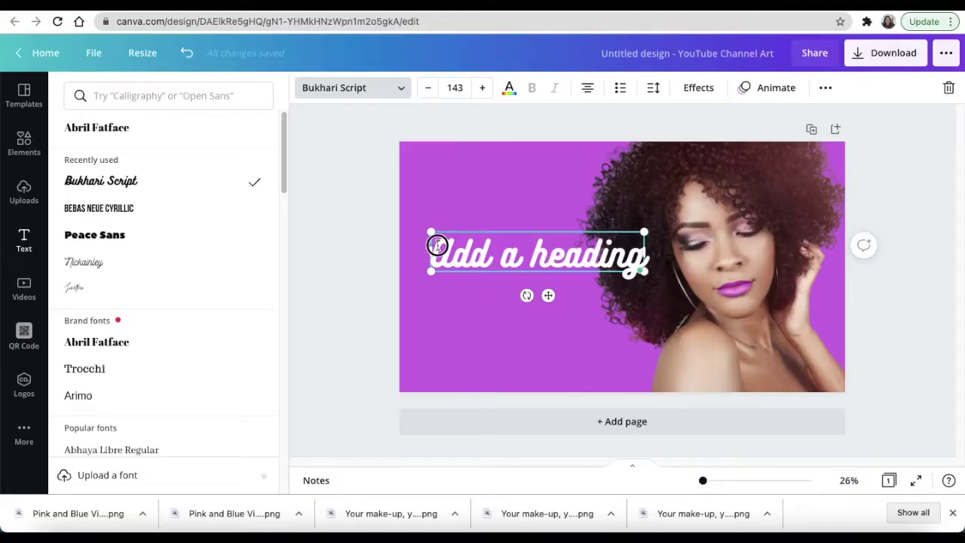
Step: Replace the heading placeholder with 'Tamsyn Collection'
drag(435, 250, 636, 261)
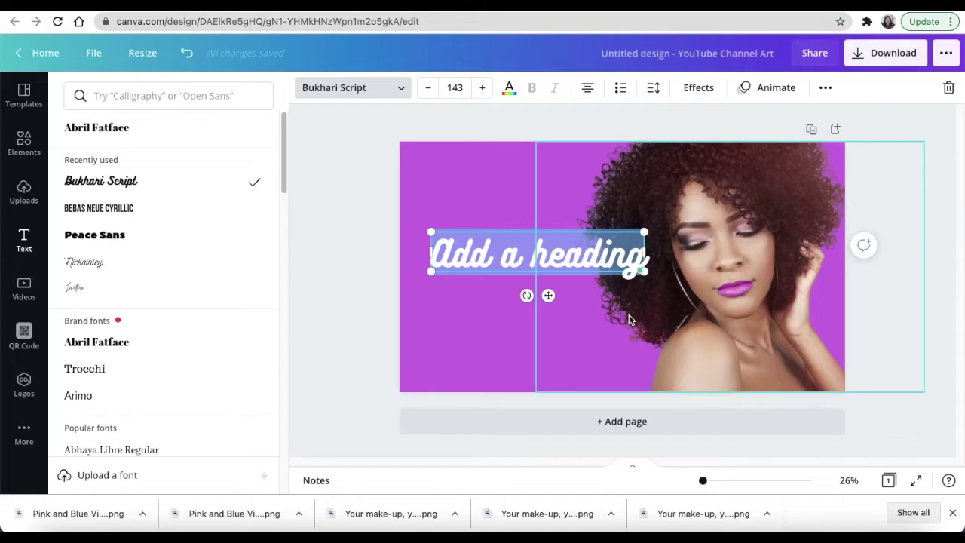
text(Ta)
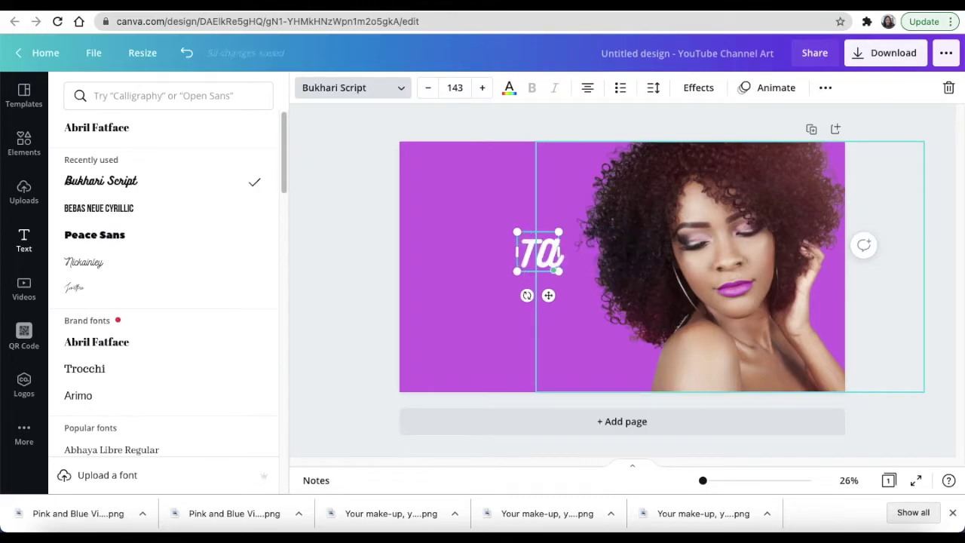
key(BackSpace)
text(a)
key(BackSpace)
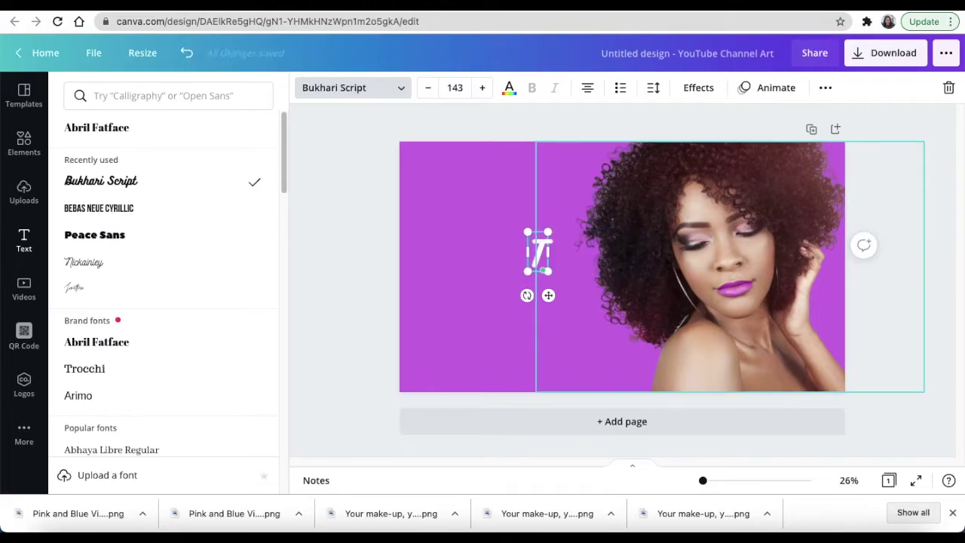
text(amsy)
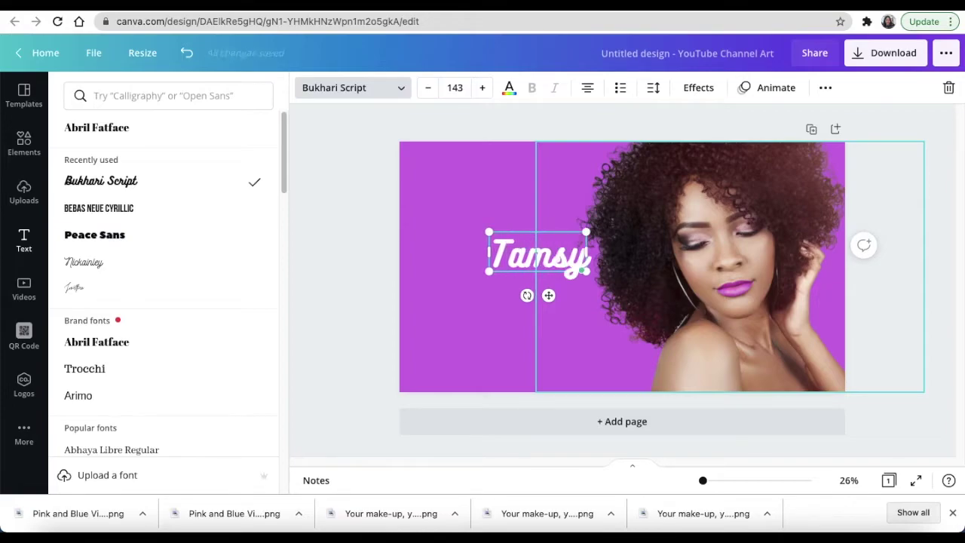
text(n)
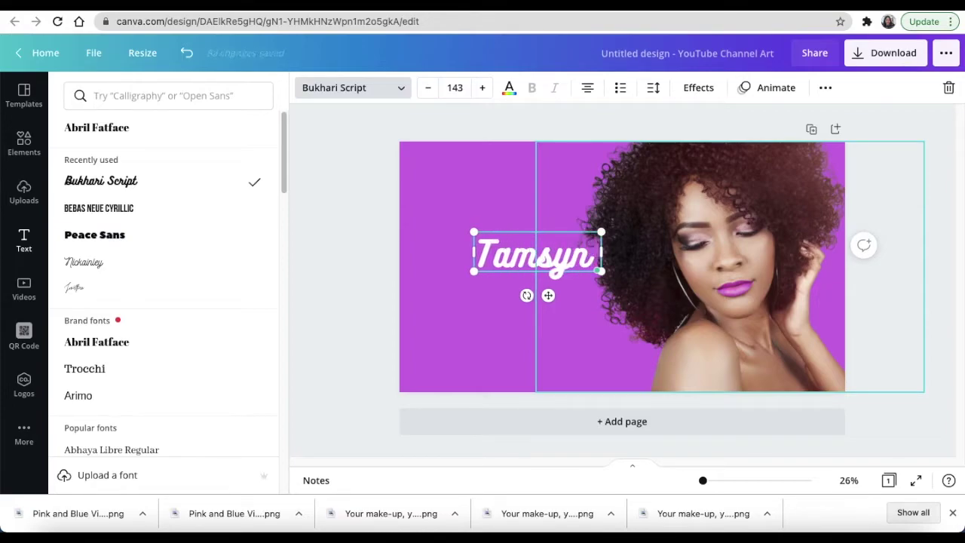
text( Collection)
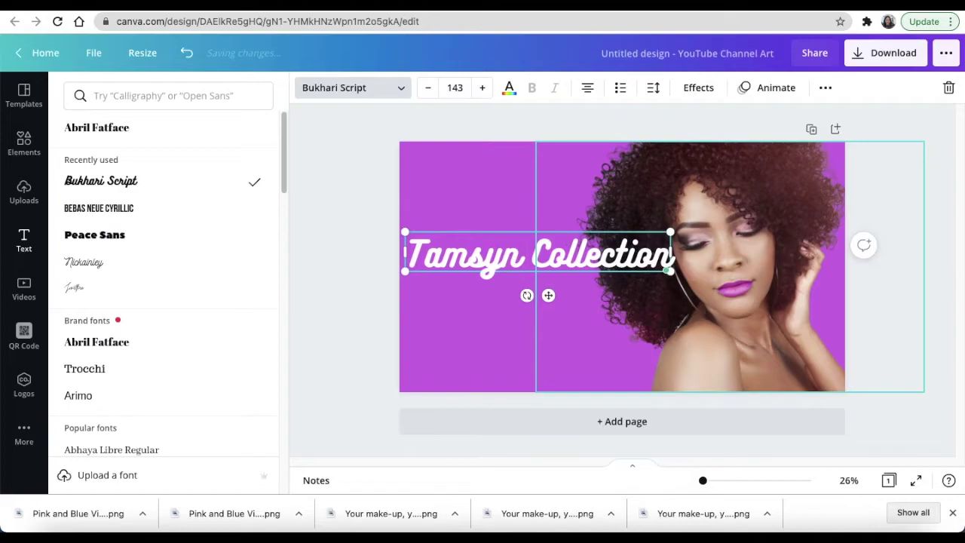
key(Return)
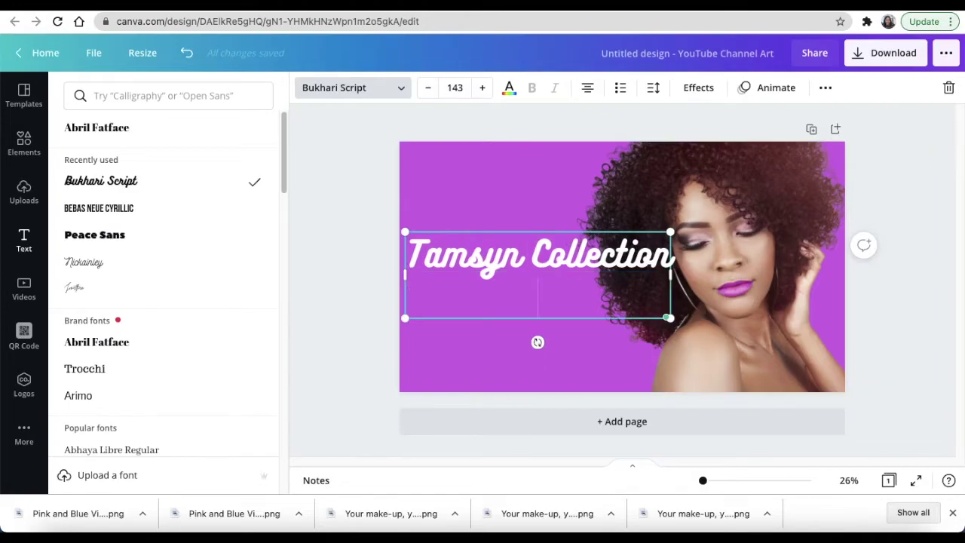
key(Escape)
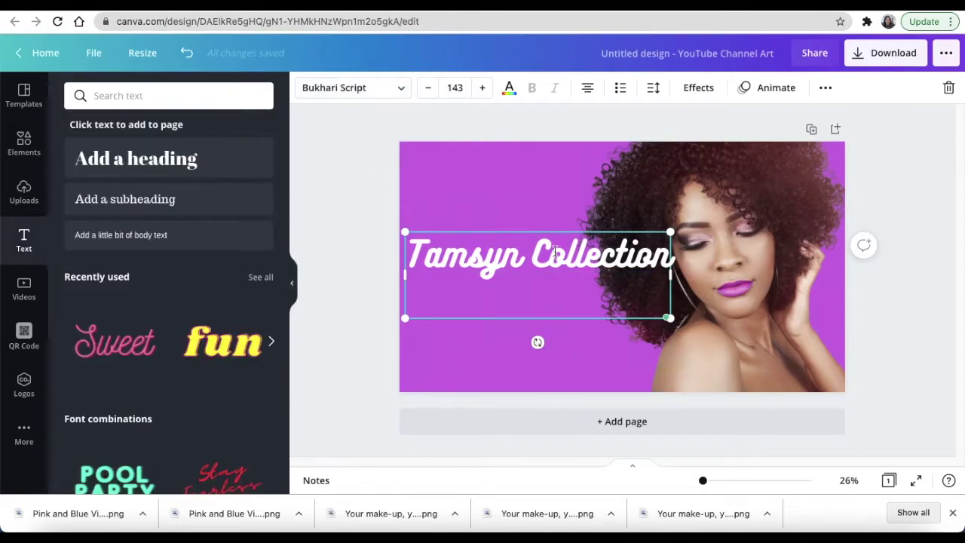
click(367, 146)
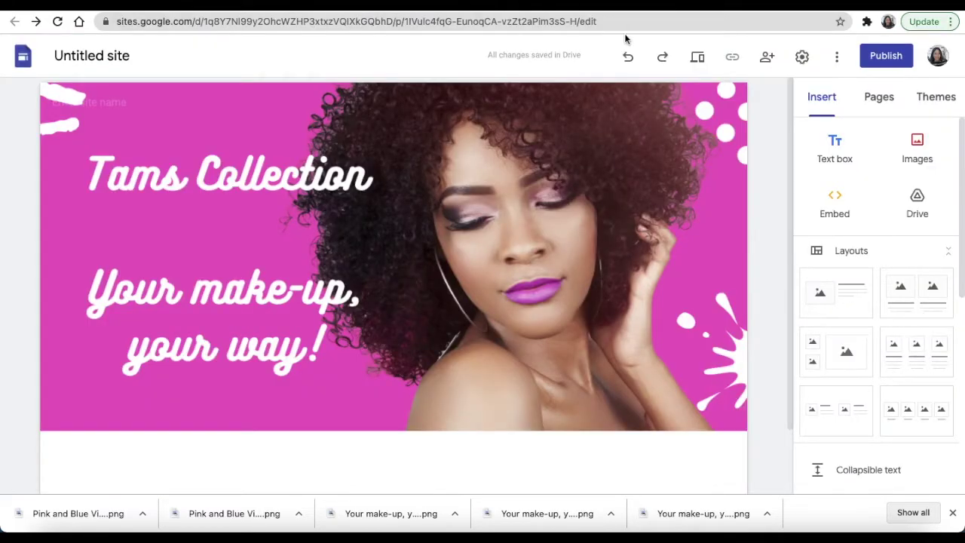
click(429, 6)
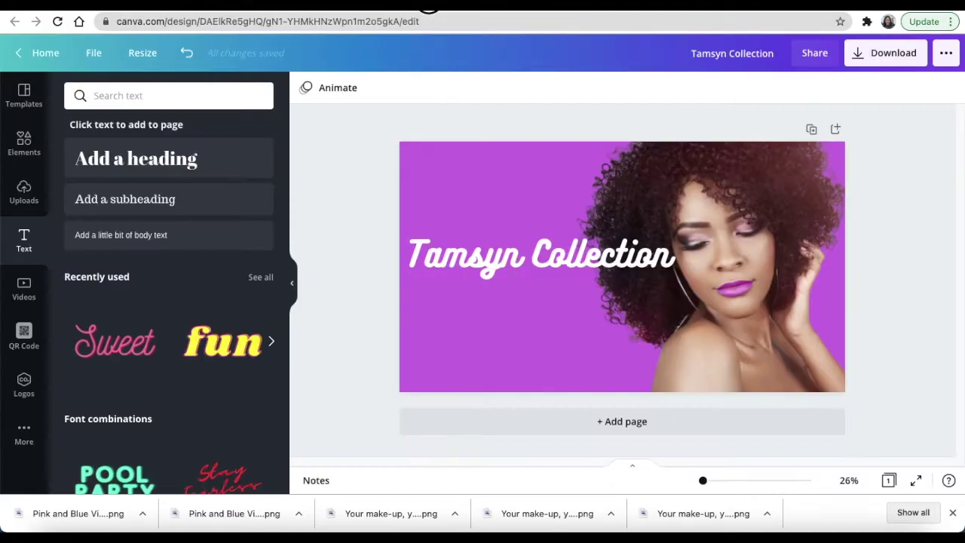
Step: Raise the brand heading and type 'Your make-up your way.' on a new line below it
drag(507, 257, 497, 217)
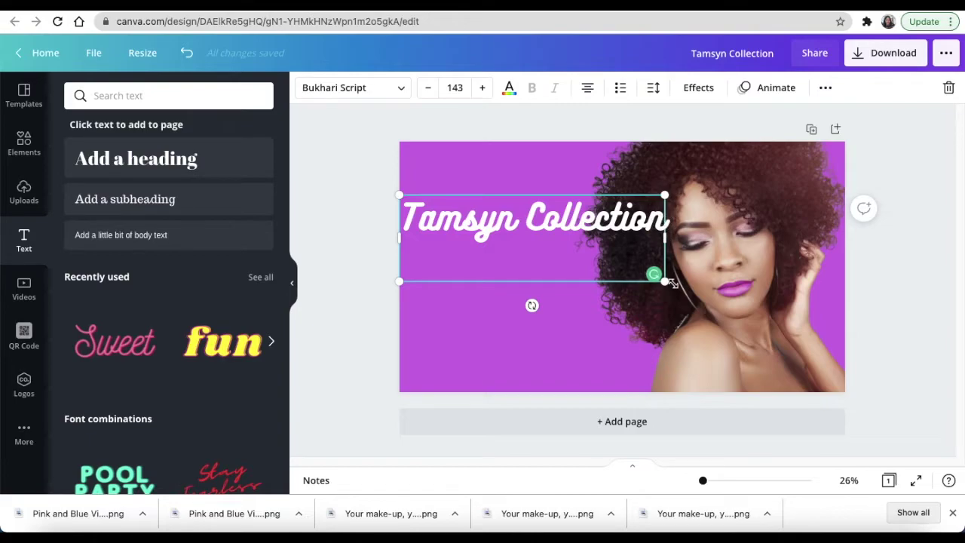
key(Return)
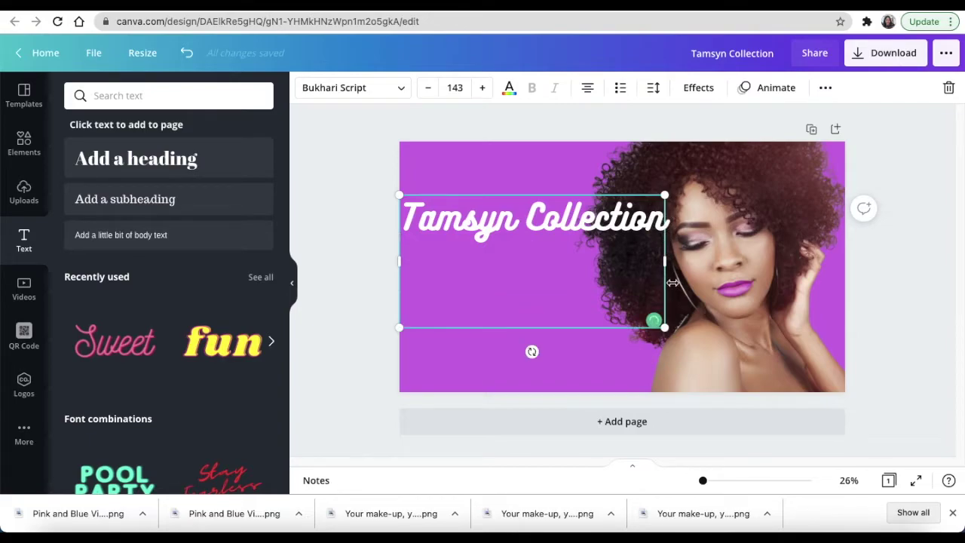
text(You)
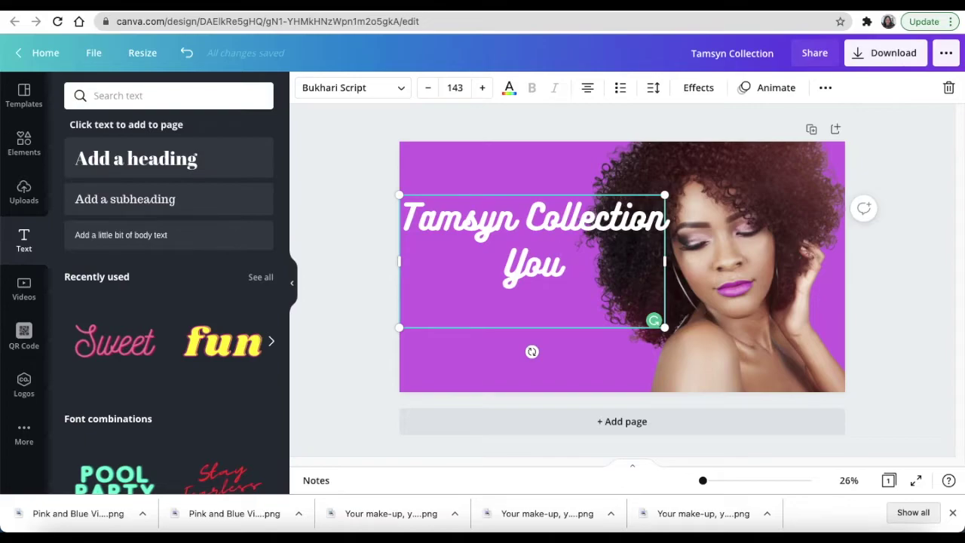
text(r make)
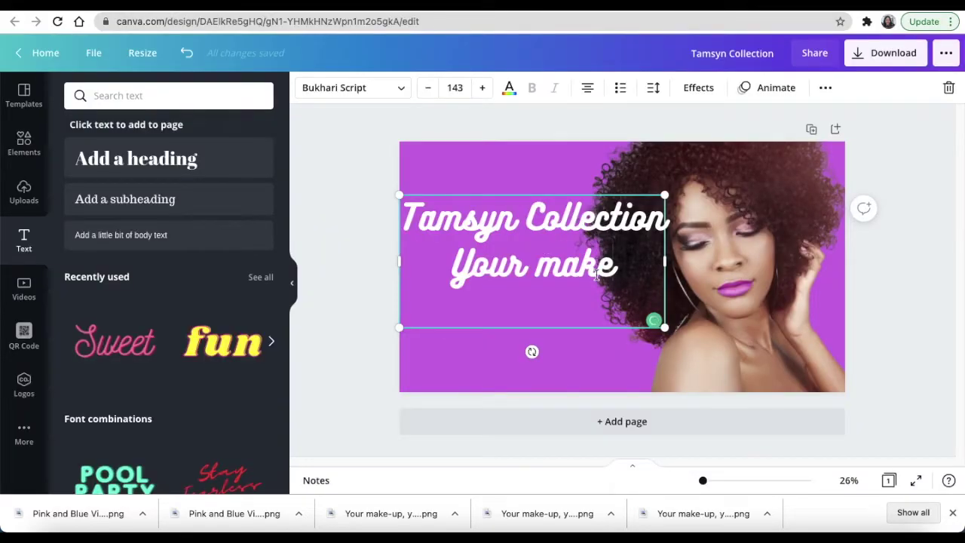
text(-up your)
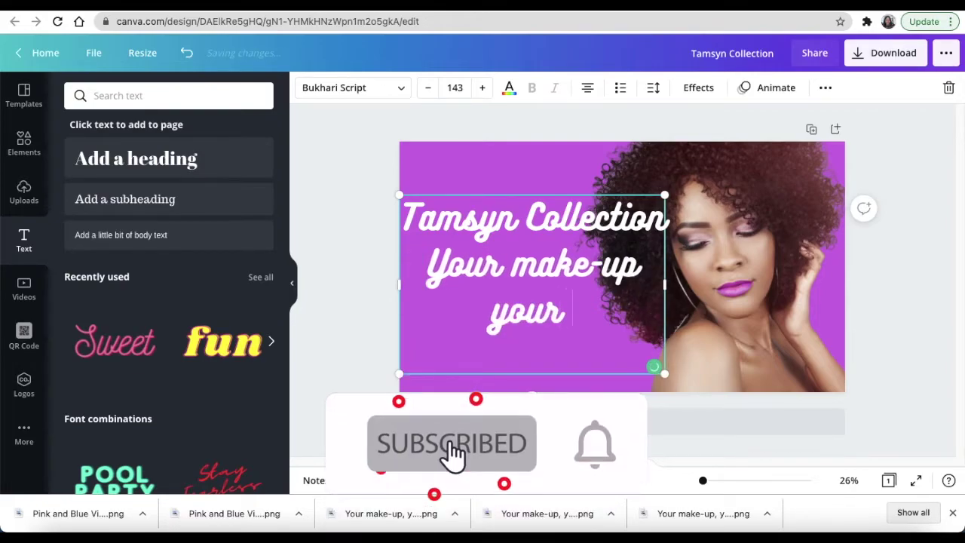
text( way.)
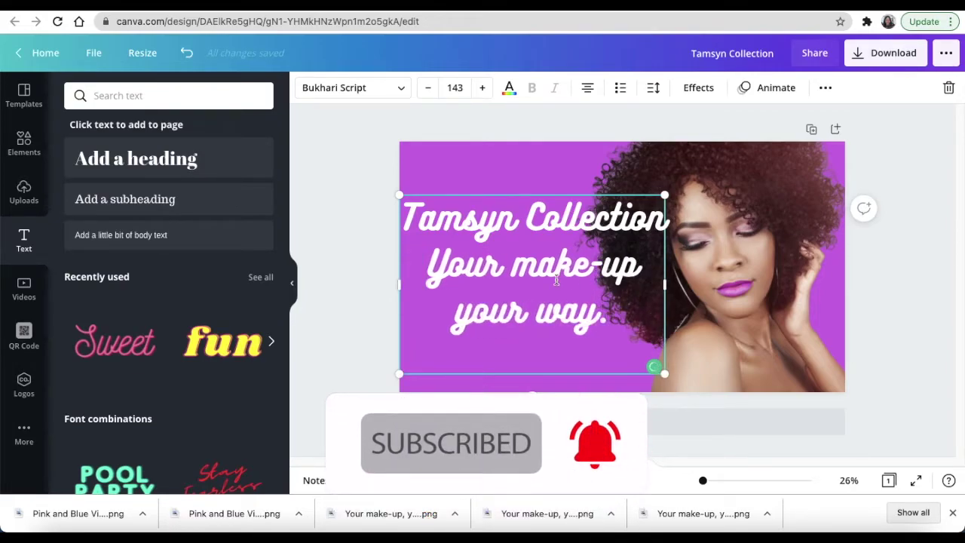
Step: Finish editing the tagline and nudge the whole text block slightly higher
click(342, 233)
click(537, 257)
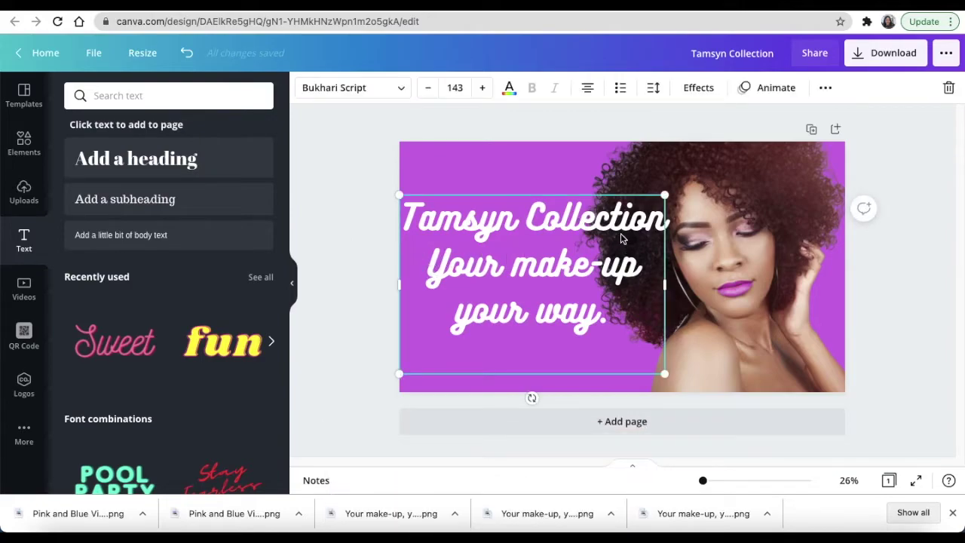
drag(487, 224, 487, 209)
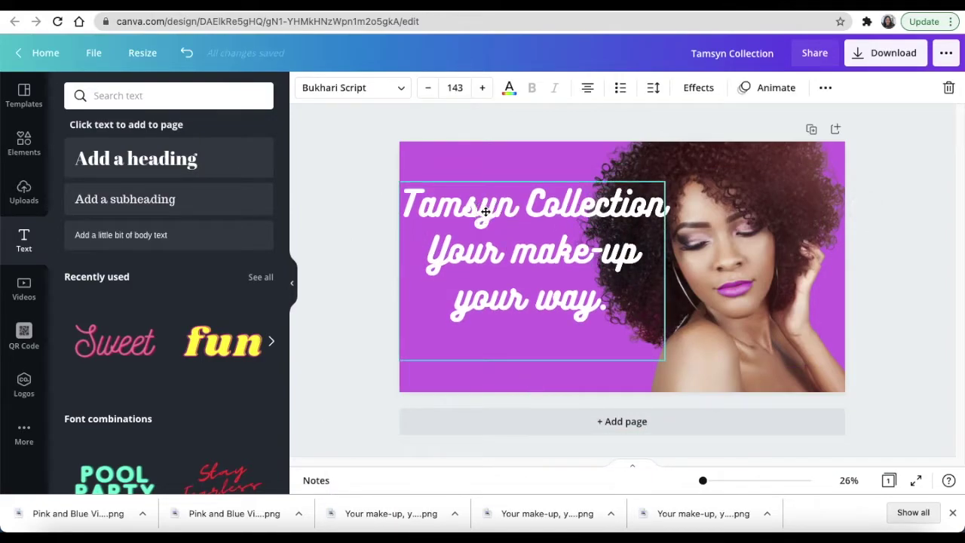
click(360, 222)
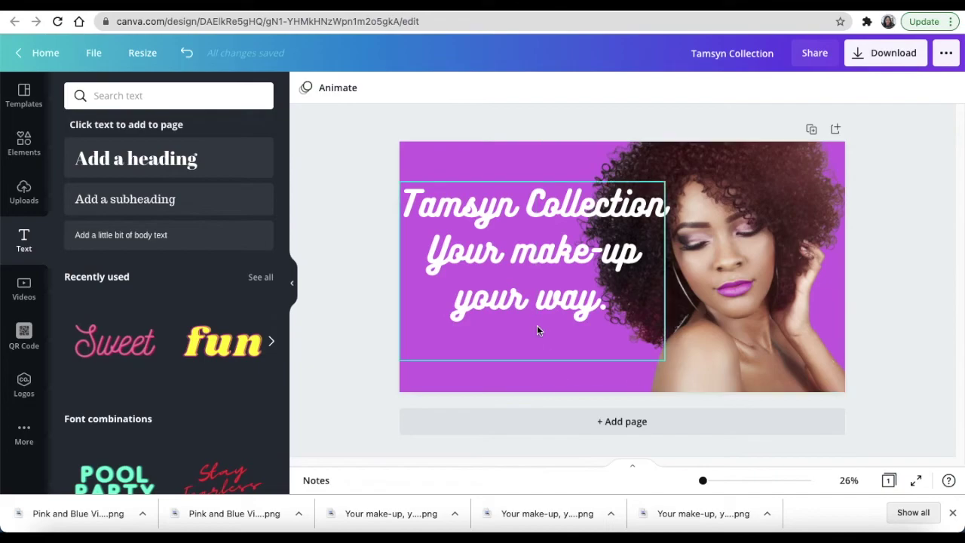
click(388, 166)
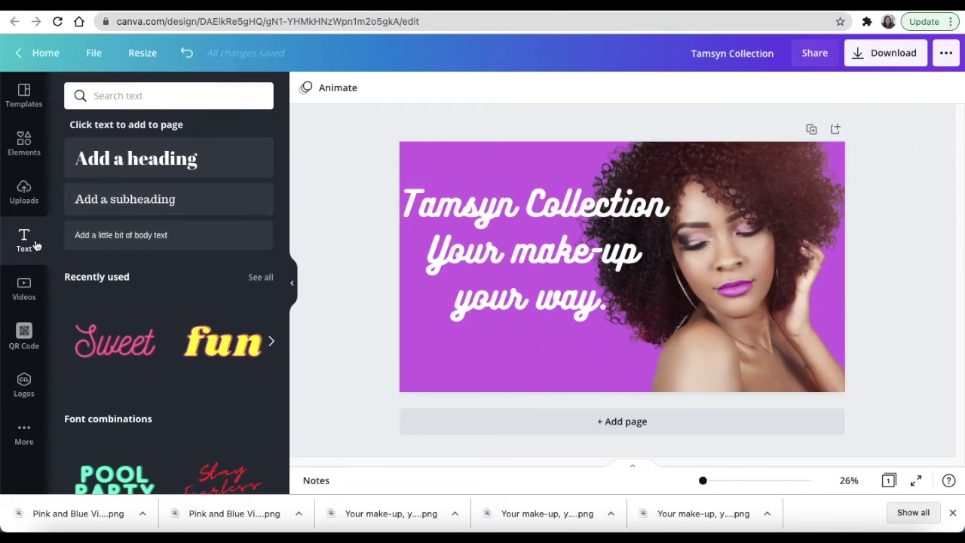
Step: Search elements for 'splash' and place the cream splash along the banner's right edge
click(28, 142)
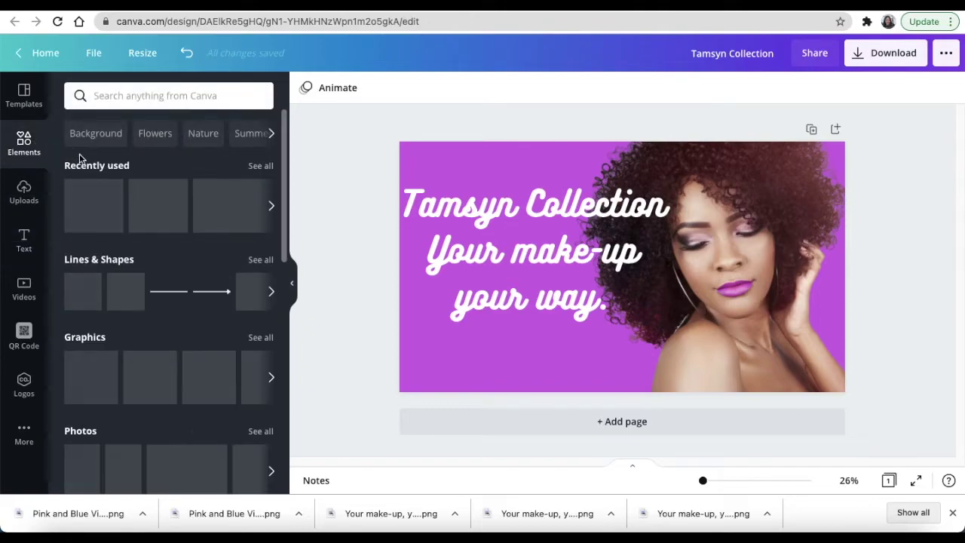
click(118, 95)
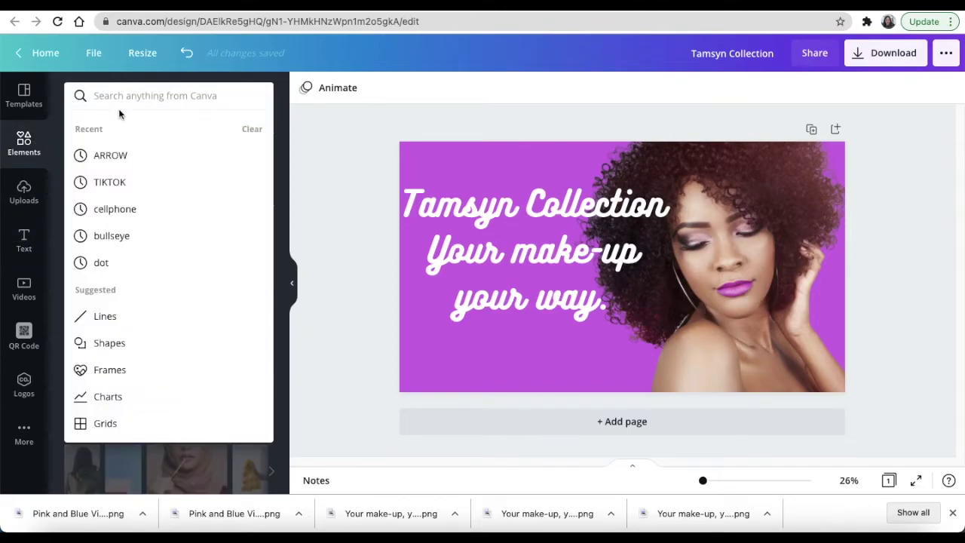
text(splash)
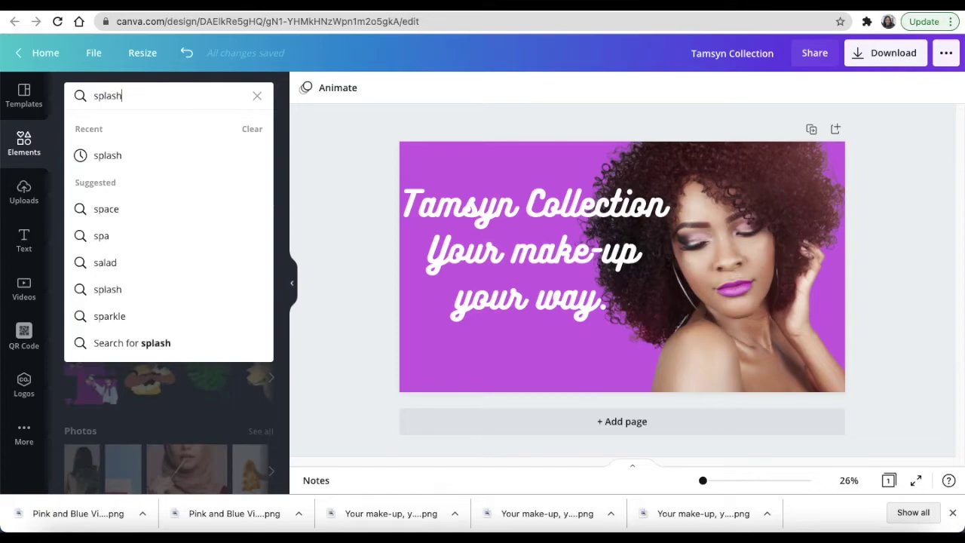
key(Return)
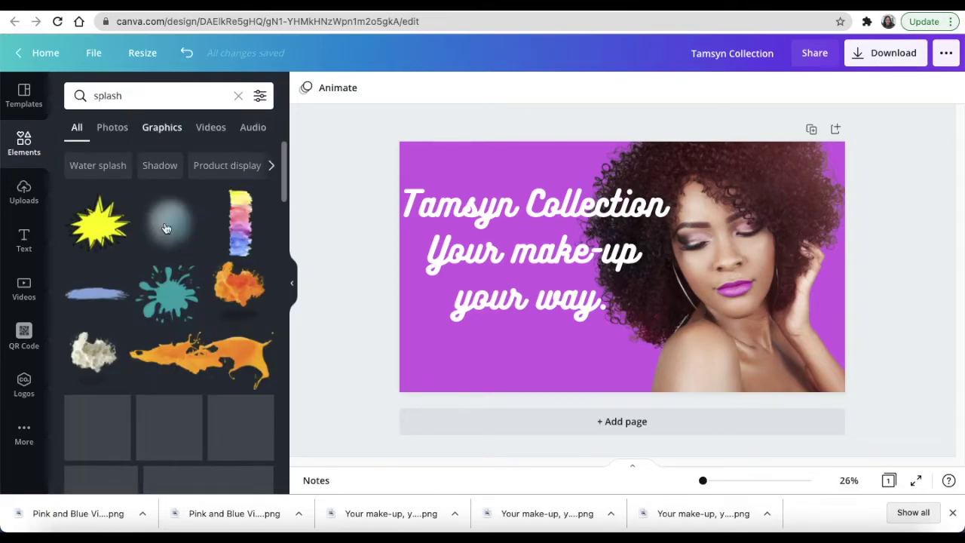
scroll(169, 317, down, 10)
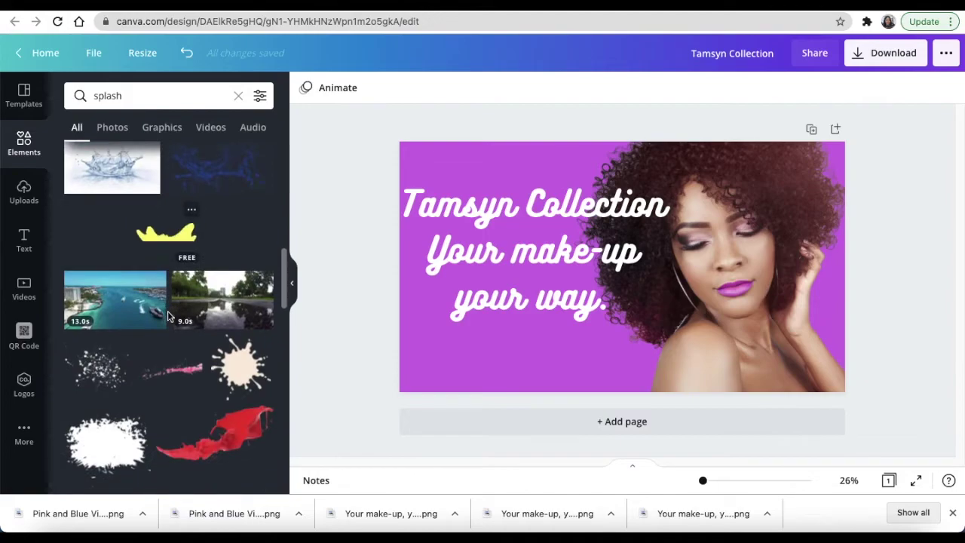
scroll(170, 317, down, 2)
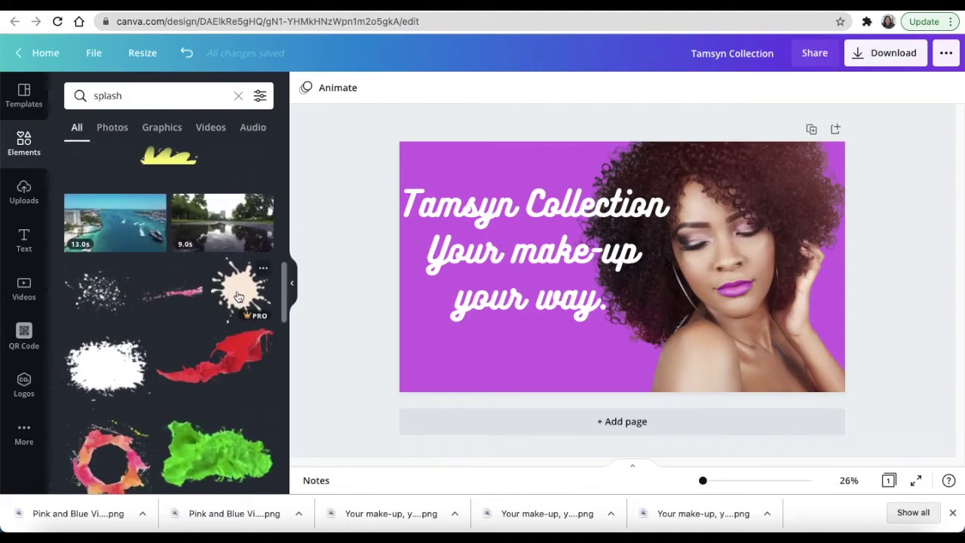
click(238, 296)
drag(626, 267, 897, 340)
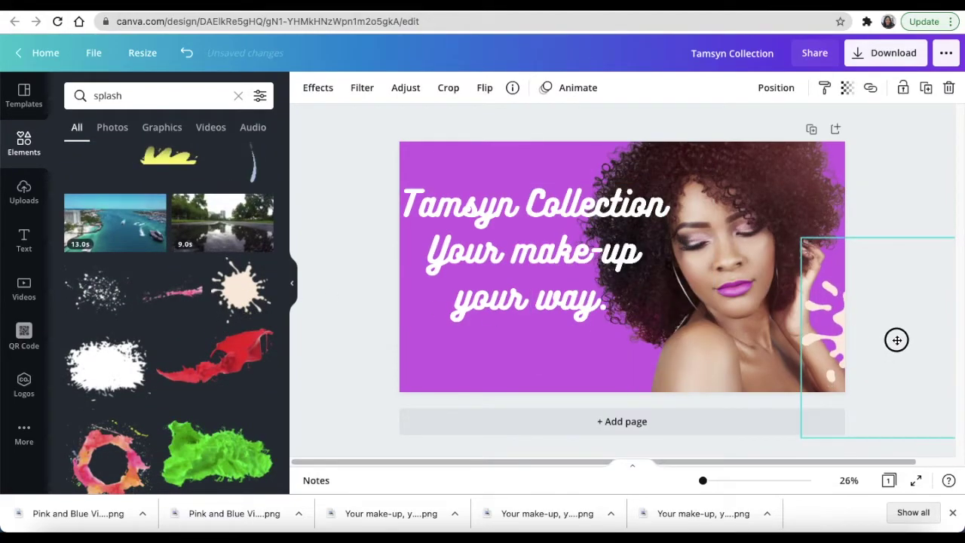
click(881, 146)
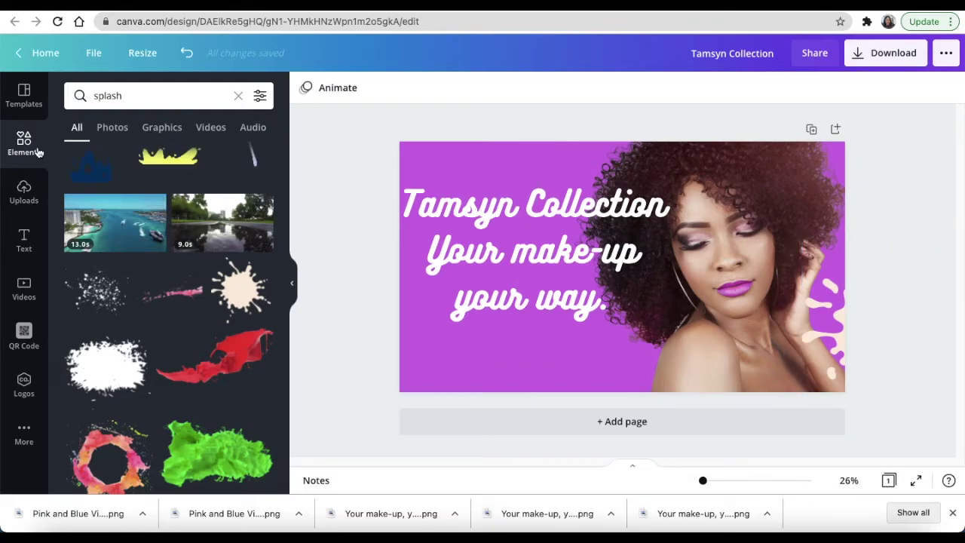
click(128, 95)
drag(127, 95, 82, 96)
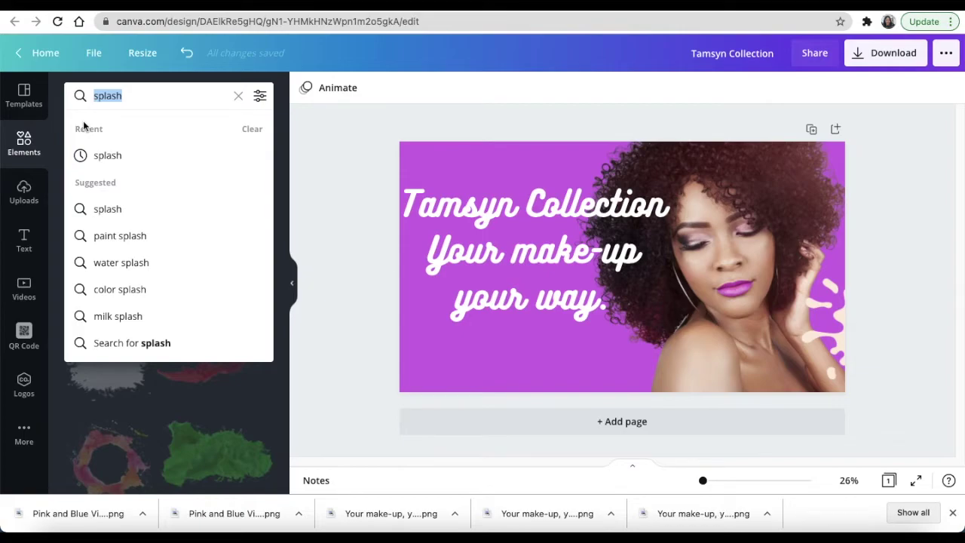
Step: Search elements for 'dots' and add a white dot grid in the top-right corner
text(dots)
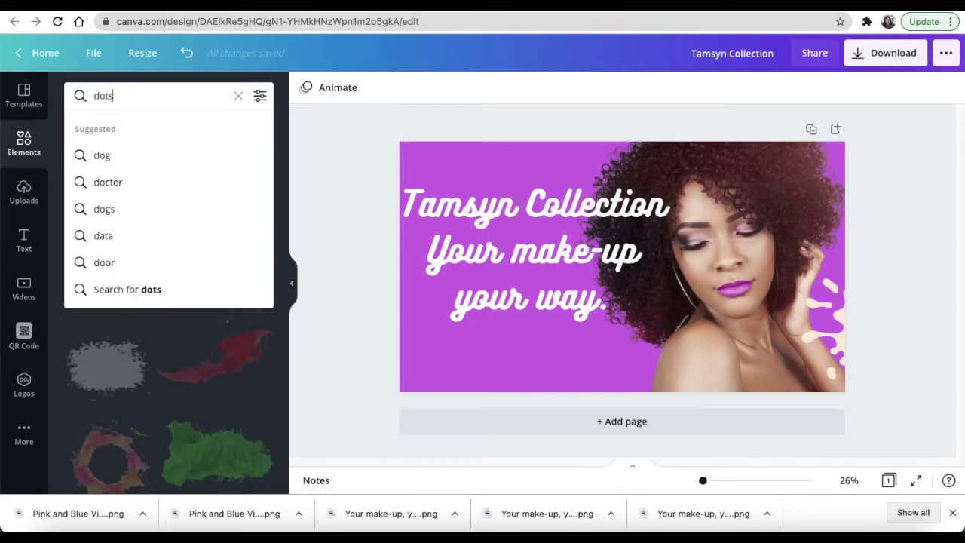
key(Return)
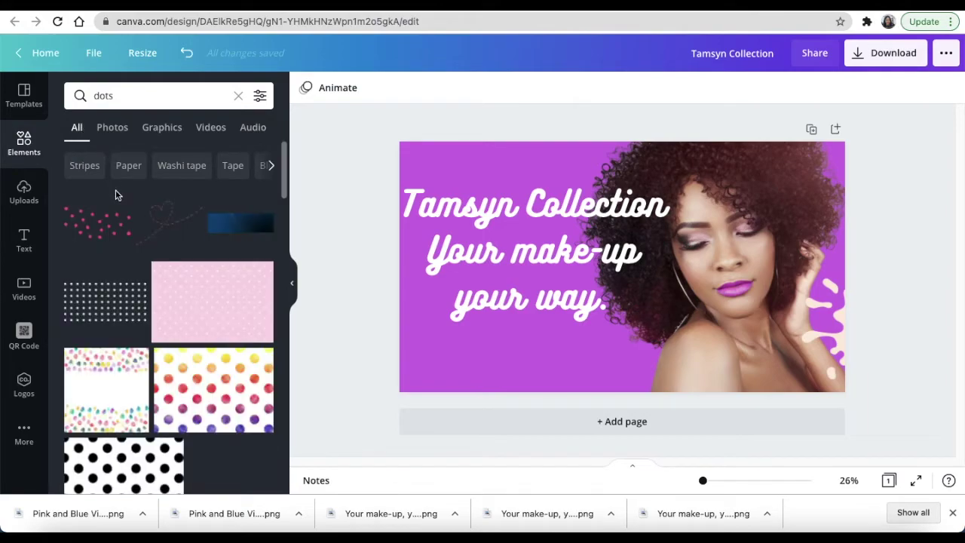
click(101, 306)
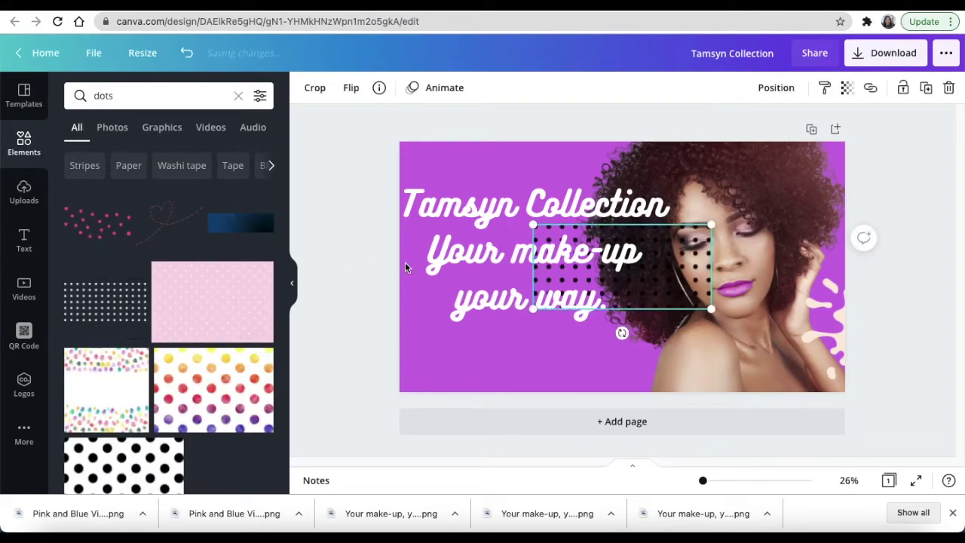
click(306, 88)
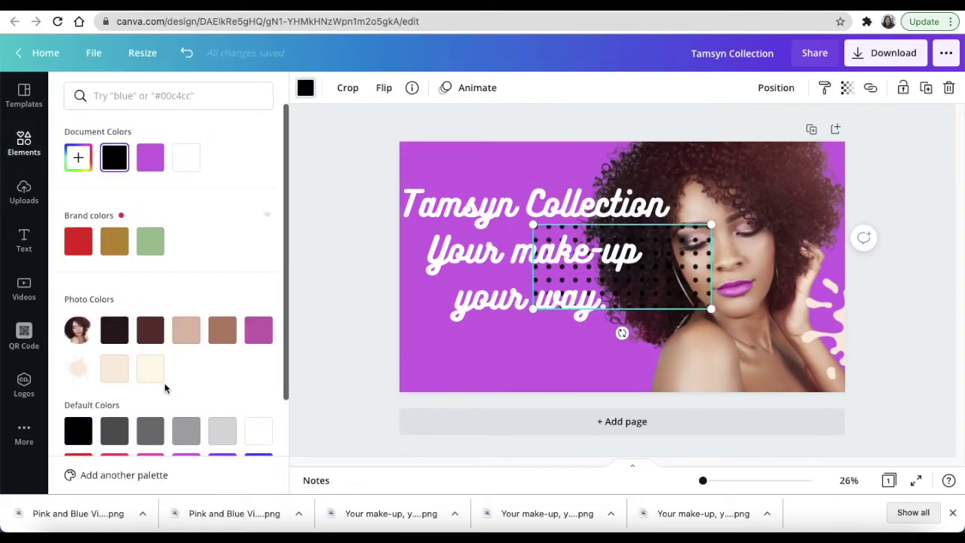
click(266, 438)
drag(683, 281, 932, 200)
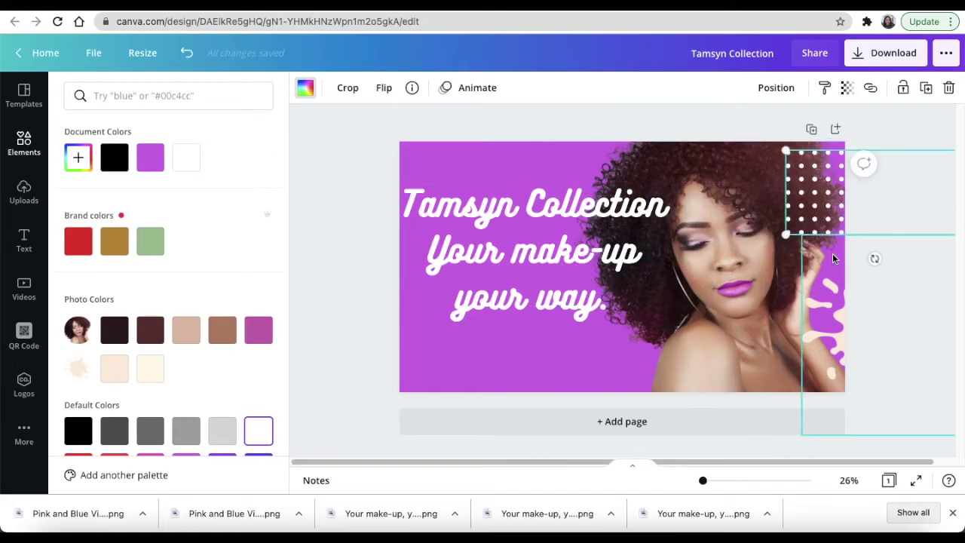
Step: Tilt the dots about 23 degrees and fine-tune their position in the corner
drag(875, 260, 913, 246)
drag(878, 214, 886, 186)
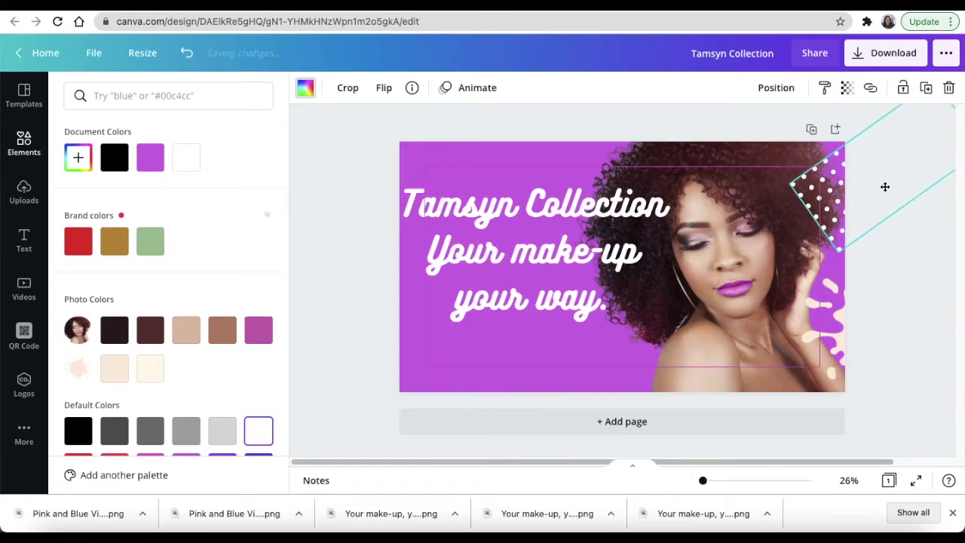
click(762, 236)
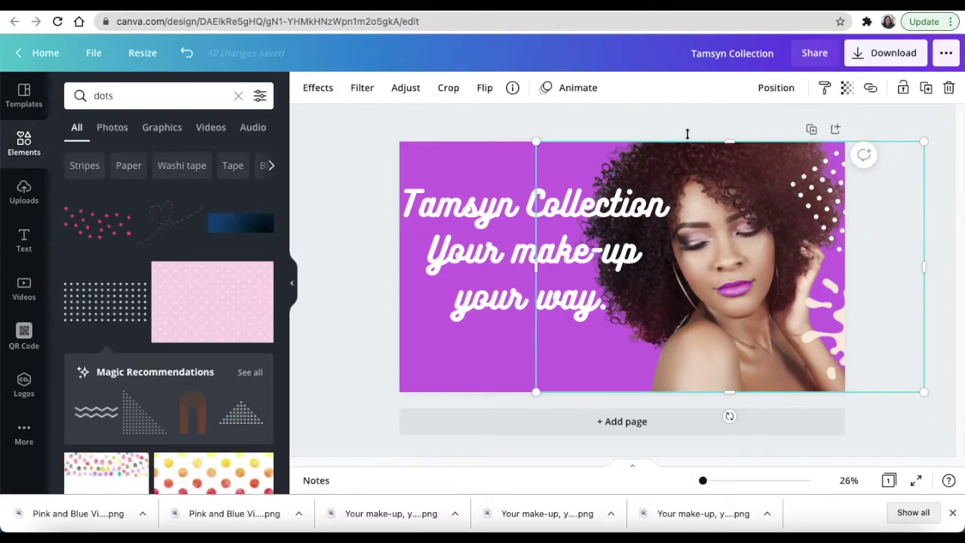
click(825, 187)
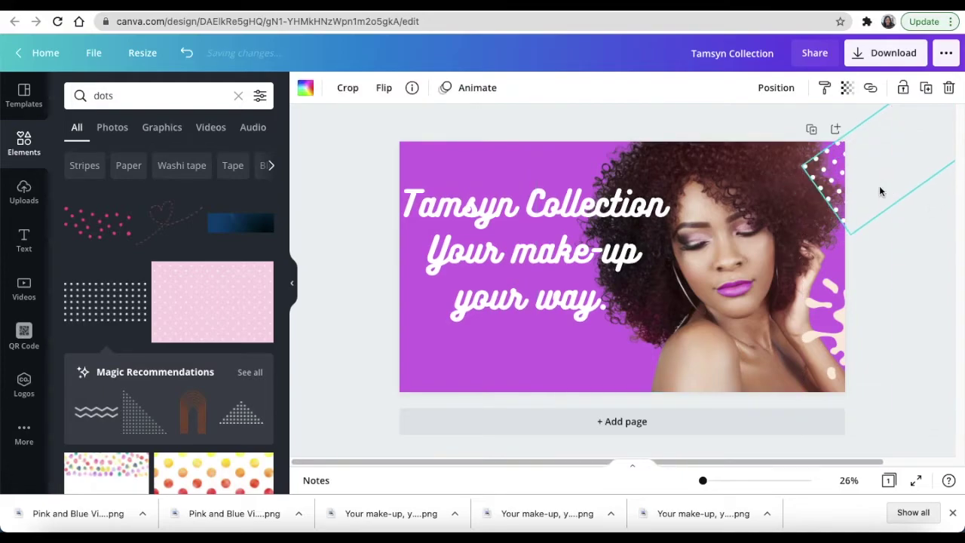
click(880, 191)
click(832, 181)
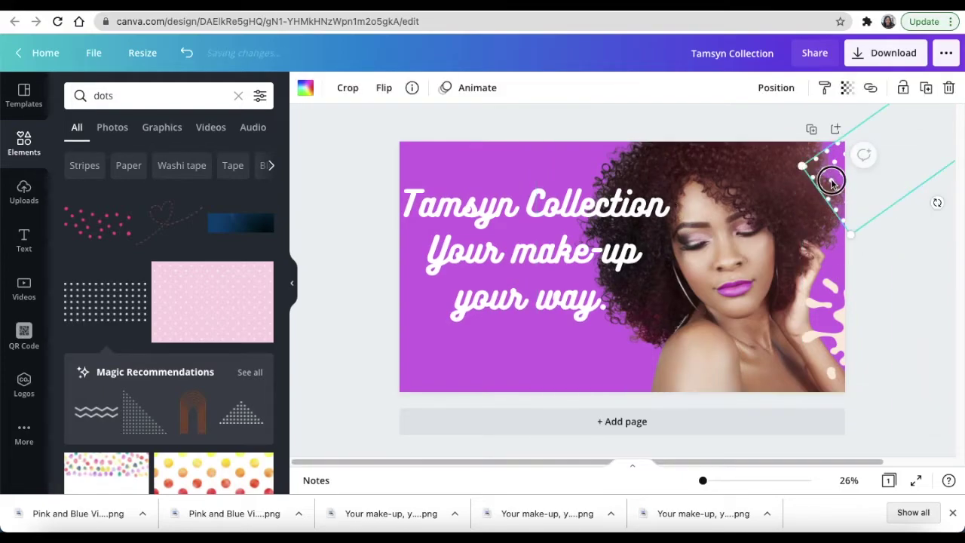
drag(831, 181, 841, 185)
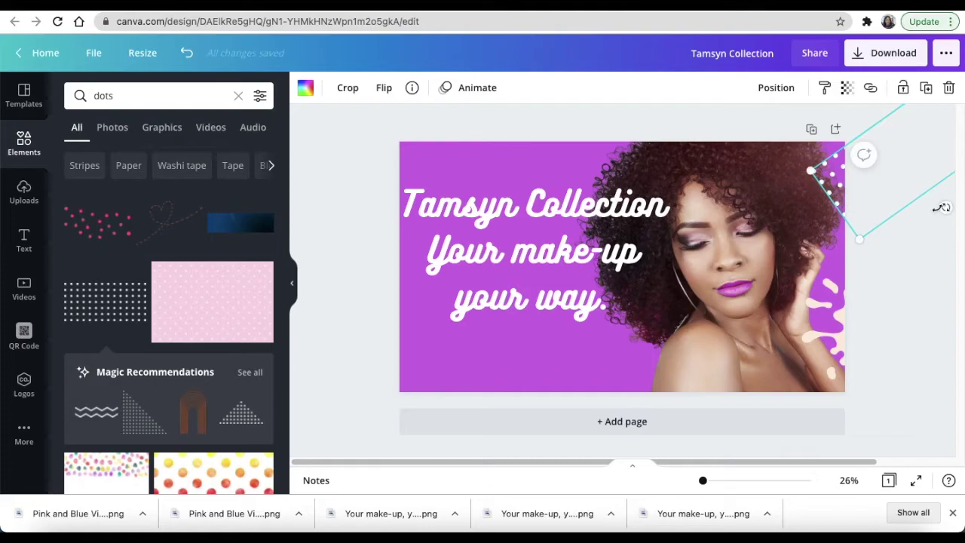
drag(942, 207, 950, 199)
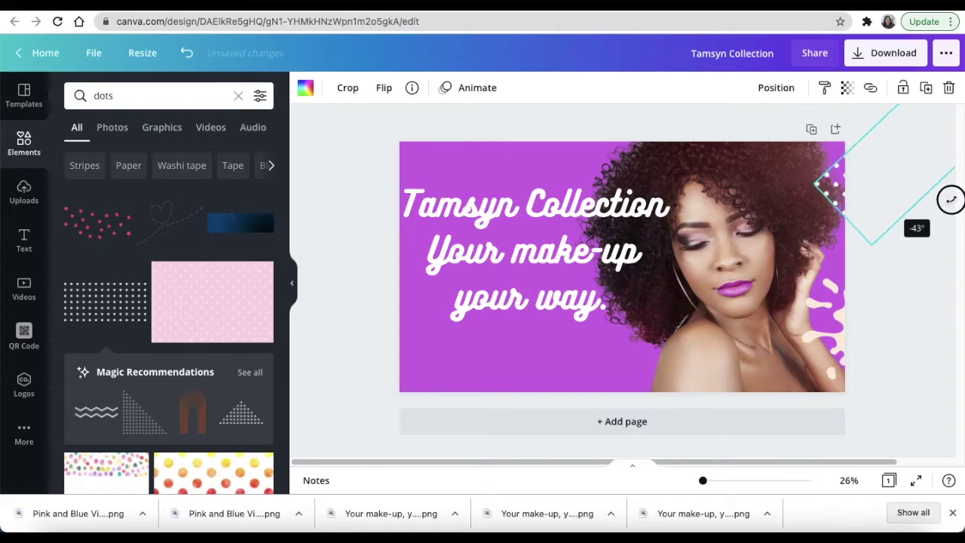
click(687, 127)
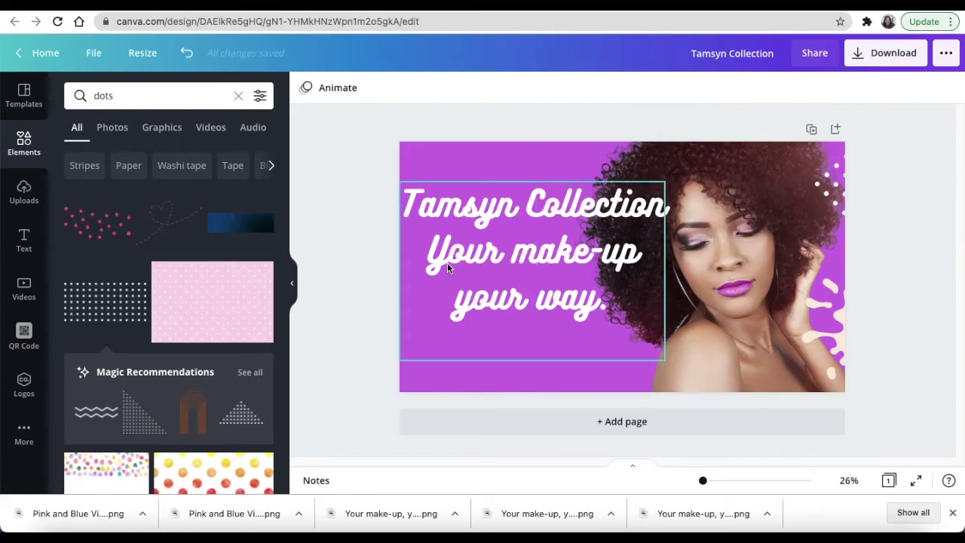
click(347, 352)
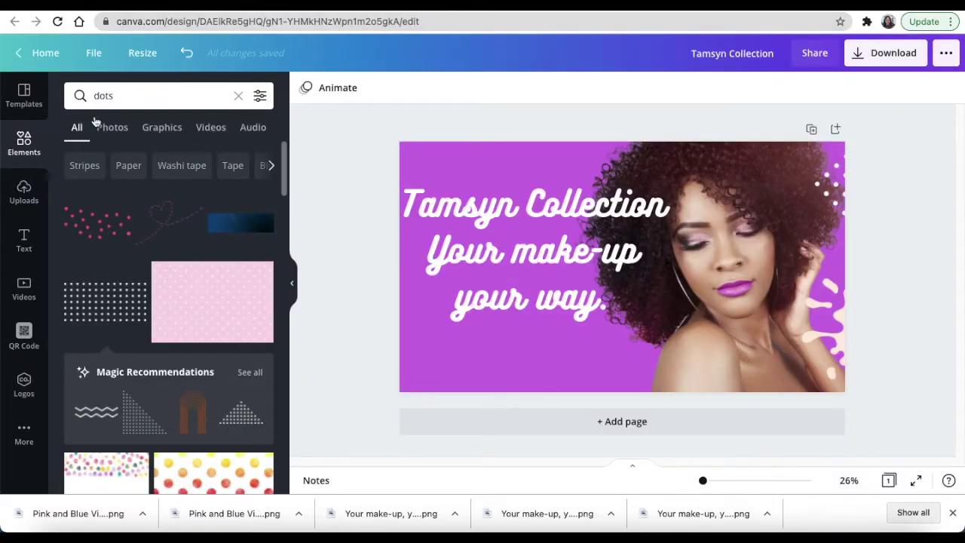
Step: Add the zigzag wave element from the dots search results to the header
click(87, 95)
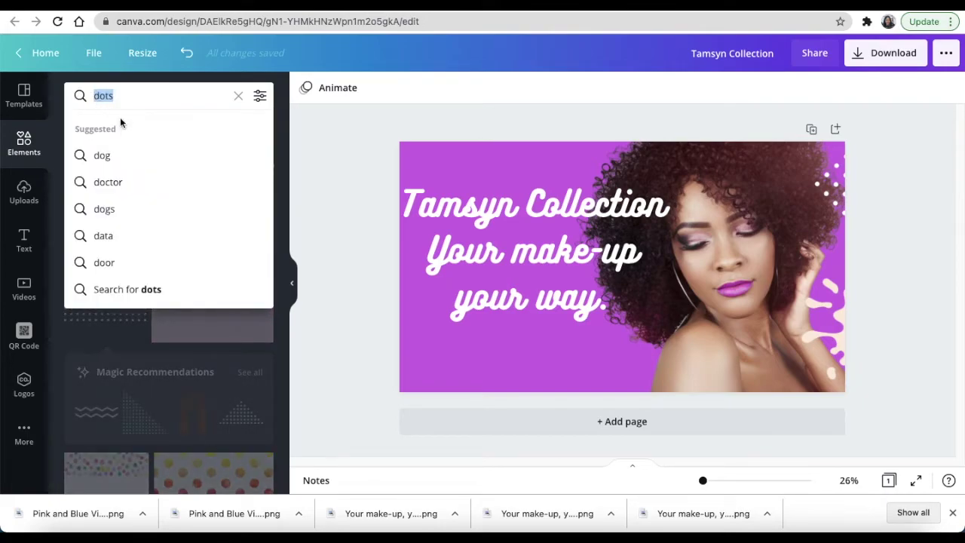
key(Return)
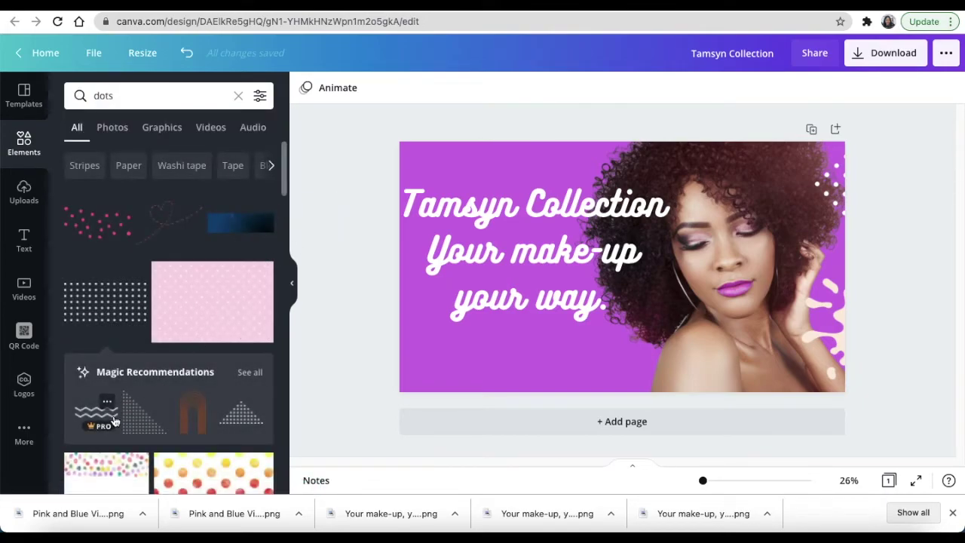
scroll(114, 421, down, 1)
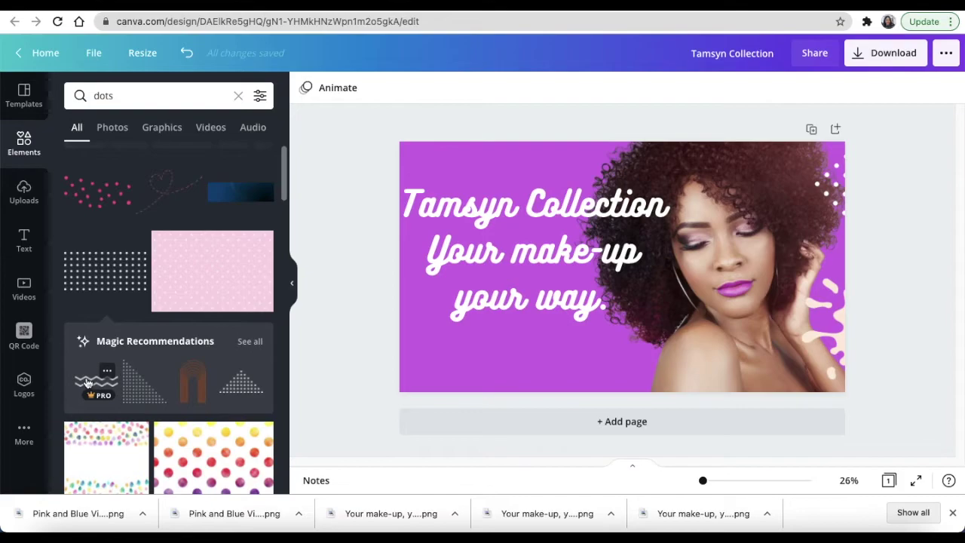
click(87, 383)
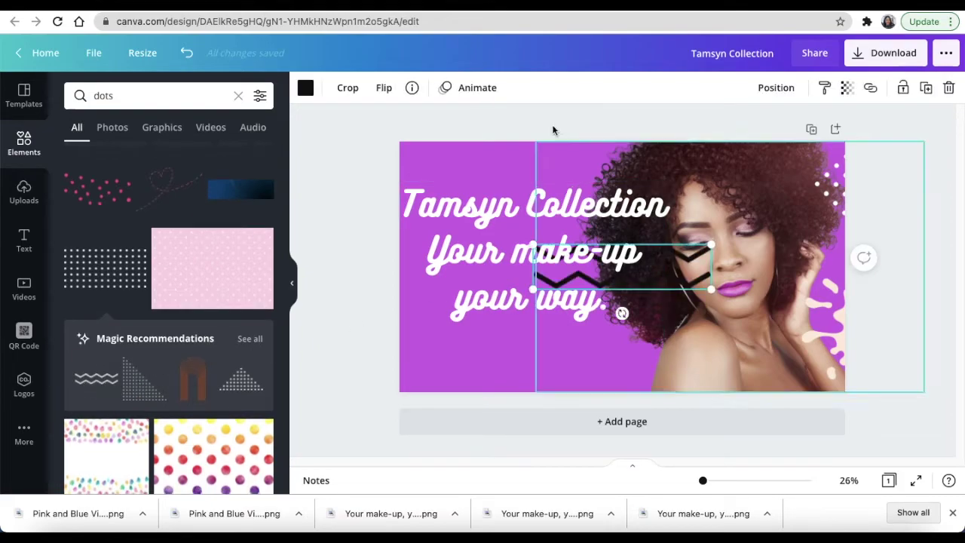
Step: Make the zigzag white and place it in the banner's bottom-left corner
click(305, 88)
click(186, 157)
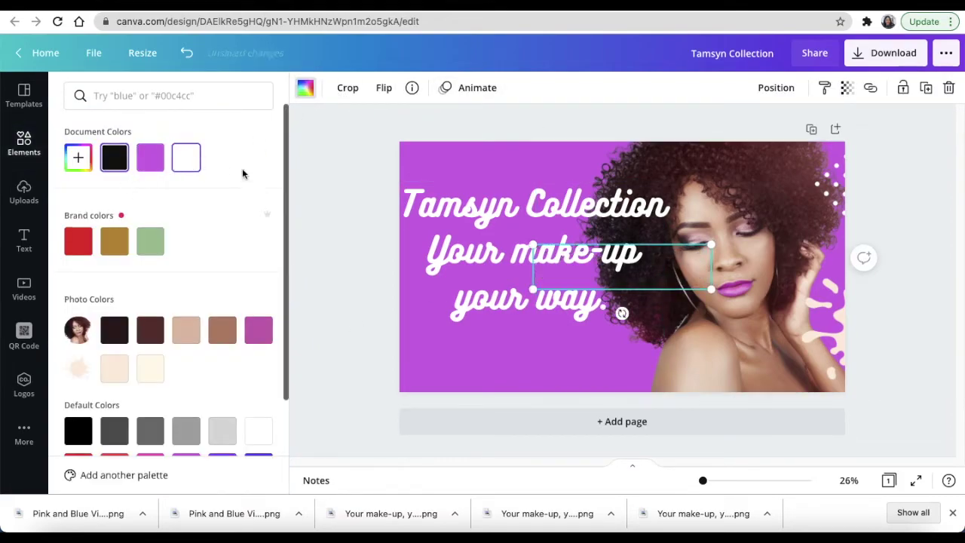
drag(697, 273, 457, 370)
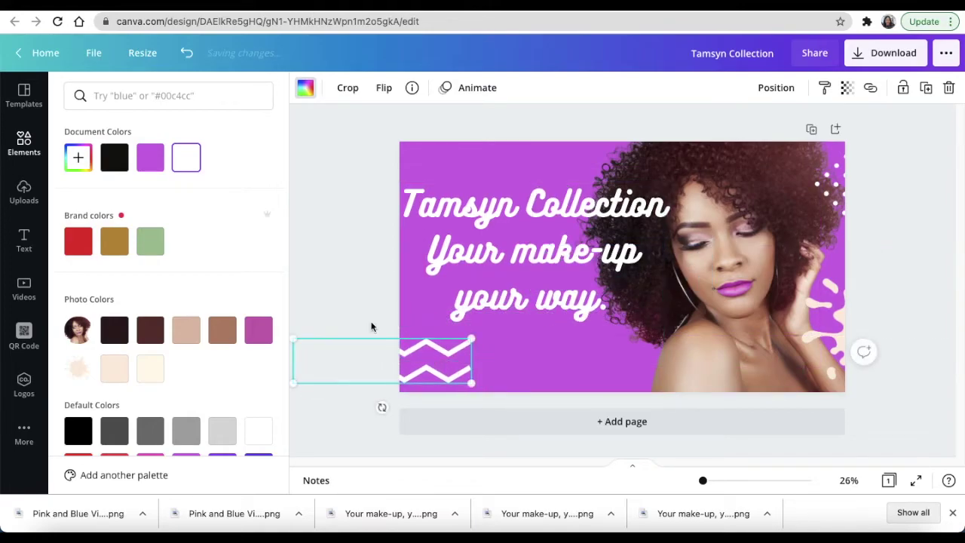
click(316, 264)
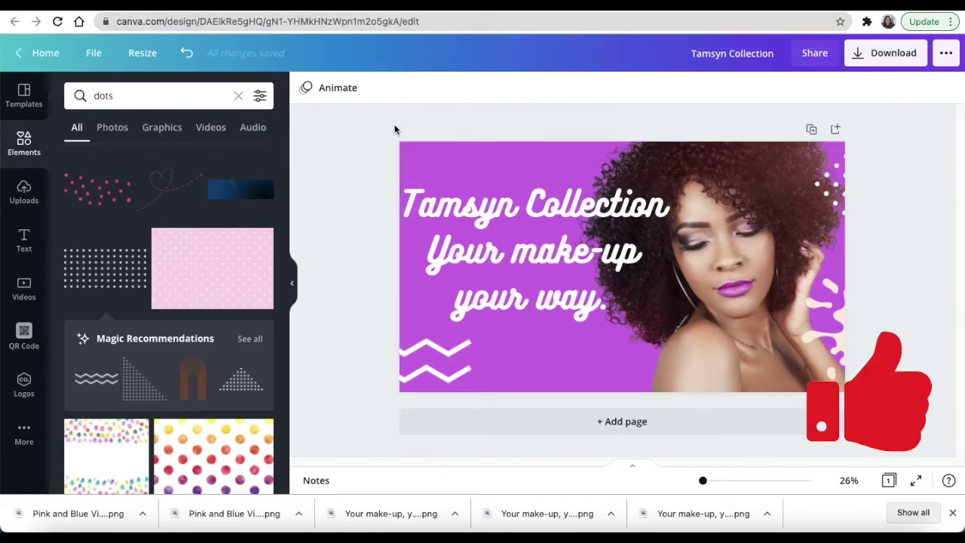
click(890, 54)
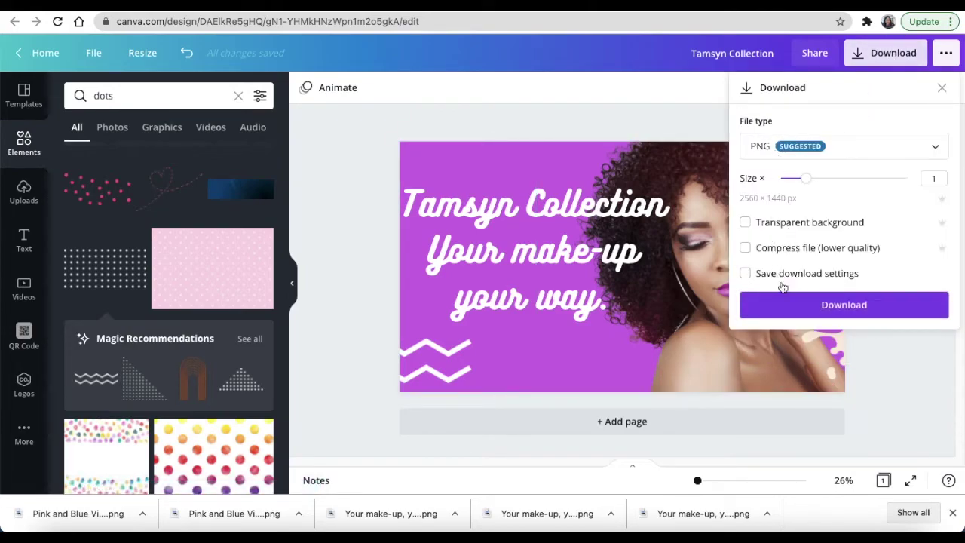
Step: Download the header as PNG file Tamsyn Collection.png and dismiss the 'You saved your design!' message
click(836, 304)
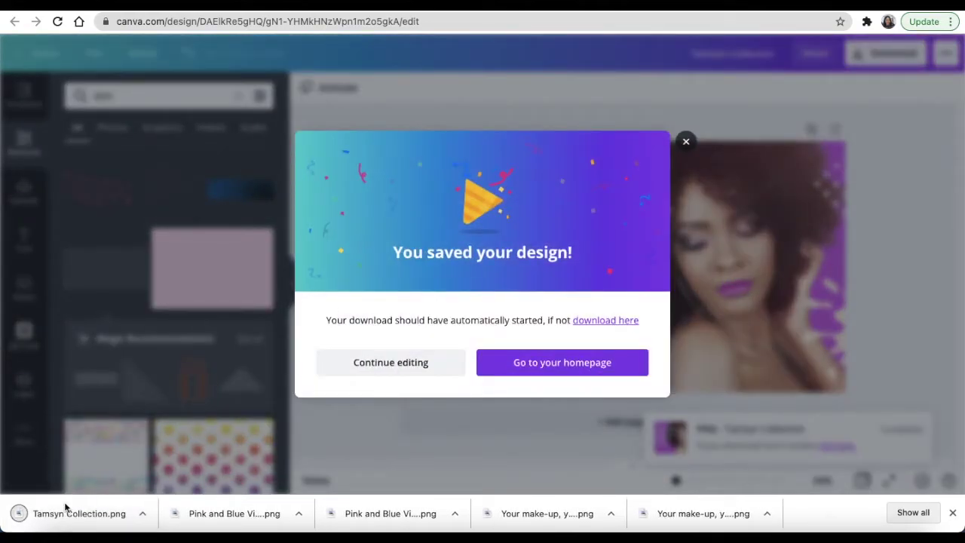
click(686, 141)
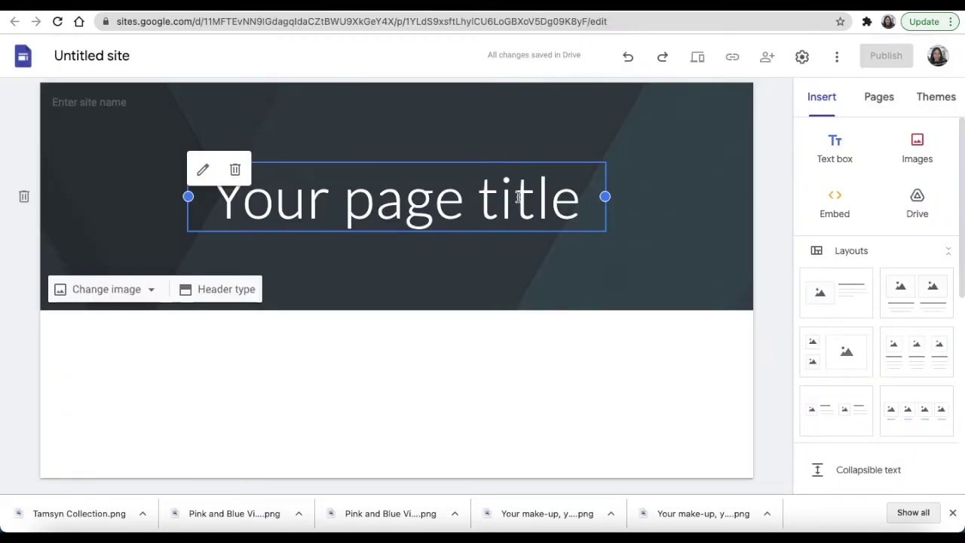
Step: Delete the page title and upload Tamsyn Collection.png as the Google Sites header image
click(235, 171)
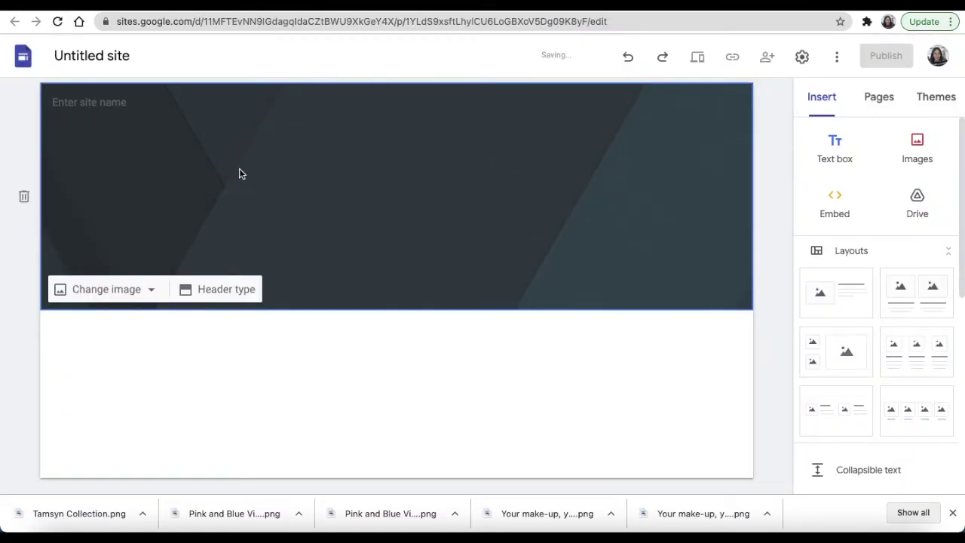
click(113, 291)
click(101, 329)
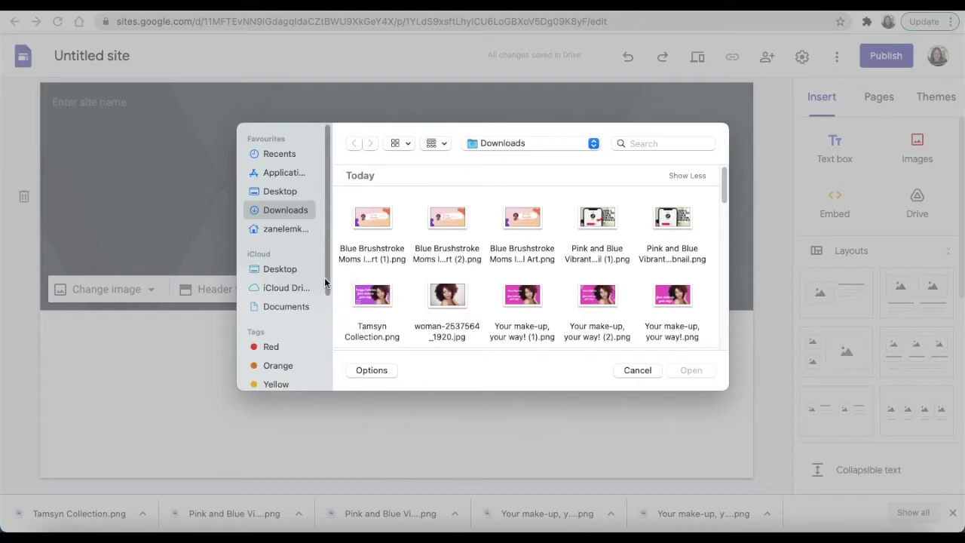
click(375, 300)
click(701, 375)
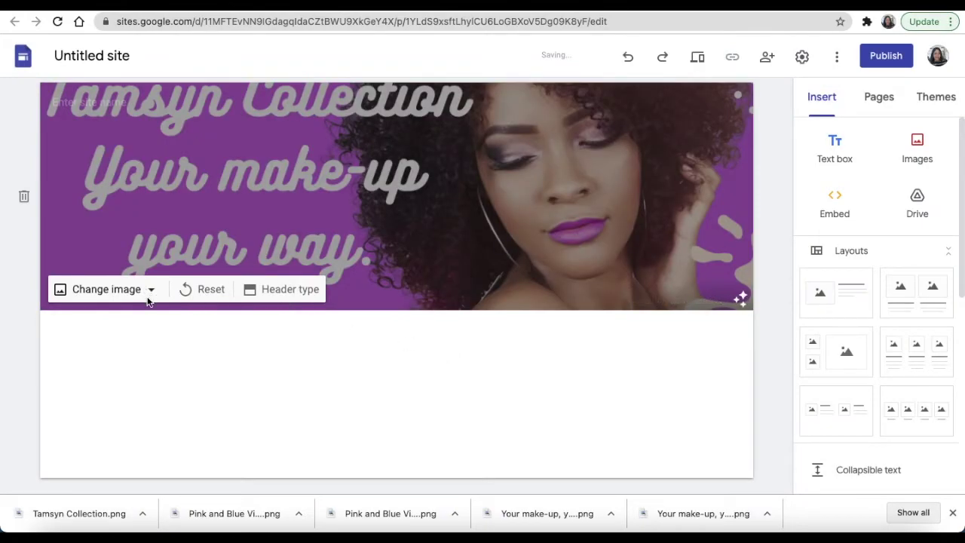
Step: Set the header type to Large banner and turn off the readability overlay
click(150, 292)
click(150, 292)
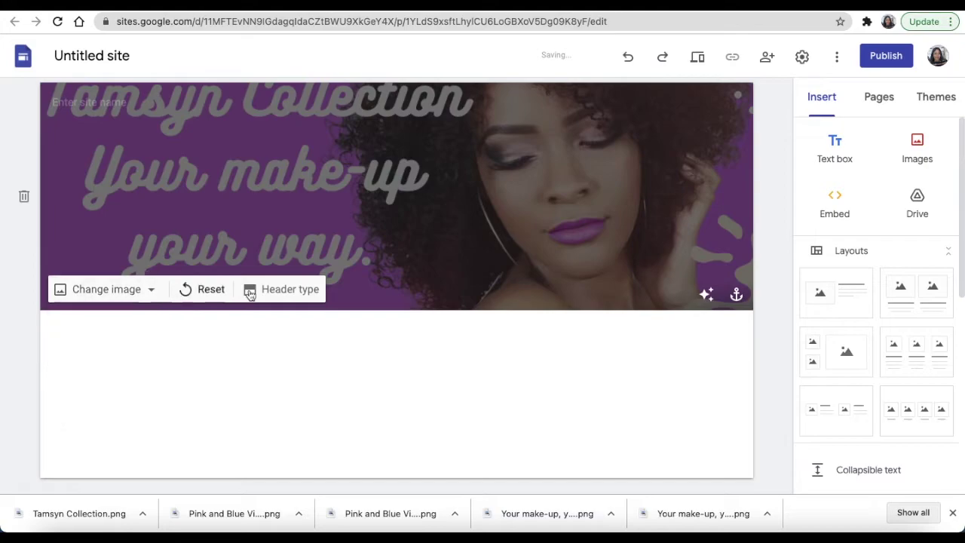
click(290, 289)
click(182, 289)
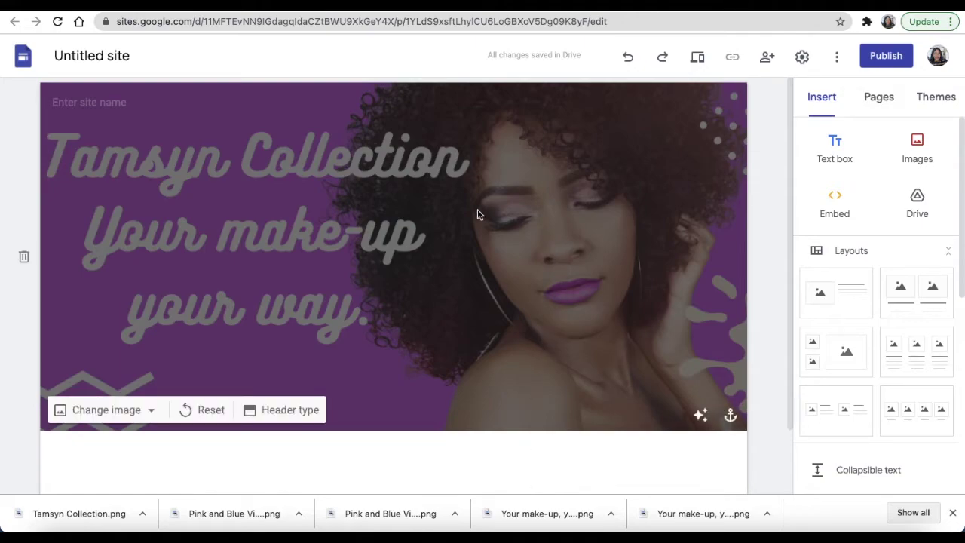
click(696, 426)
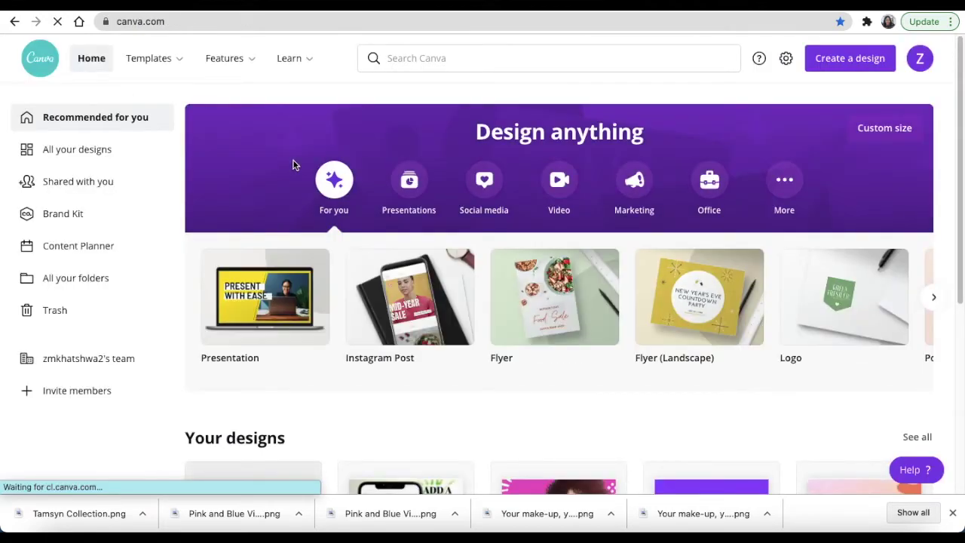
Step: Create a new Presentation and set the uploaded model photo as the slide background
click(263, 294)
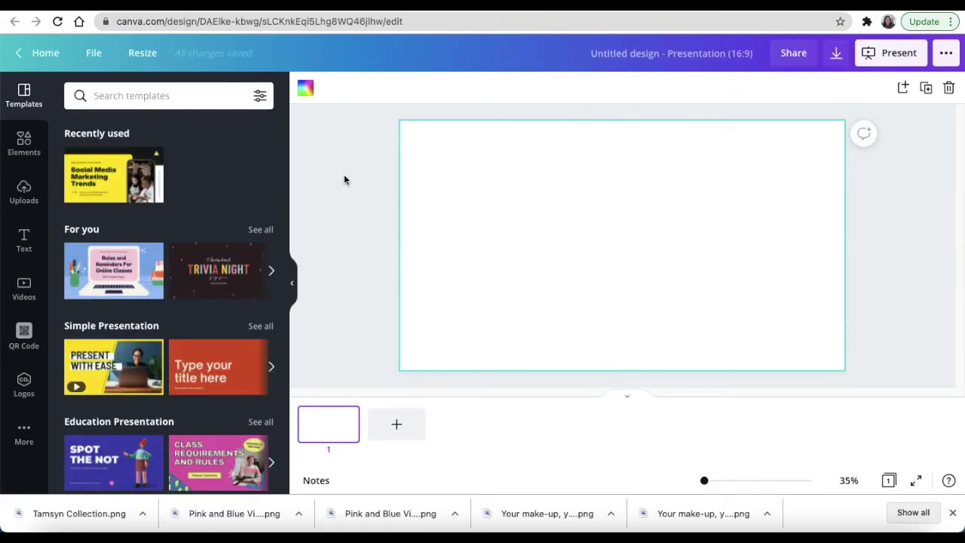
click(24, 190)
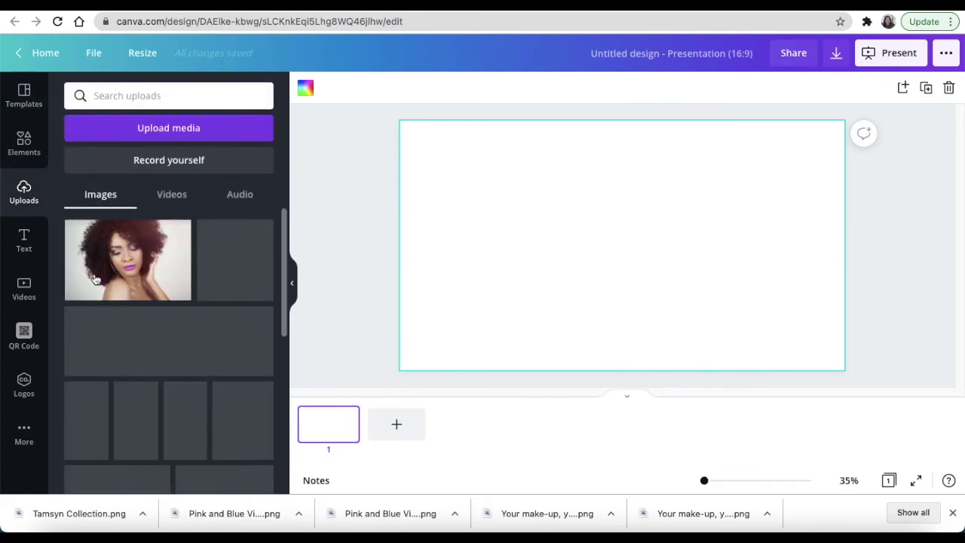
drag(128, 261, 427, 326)
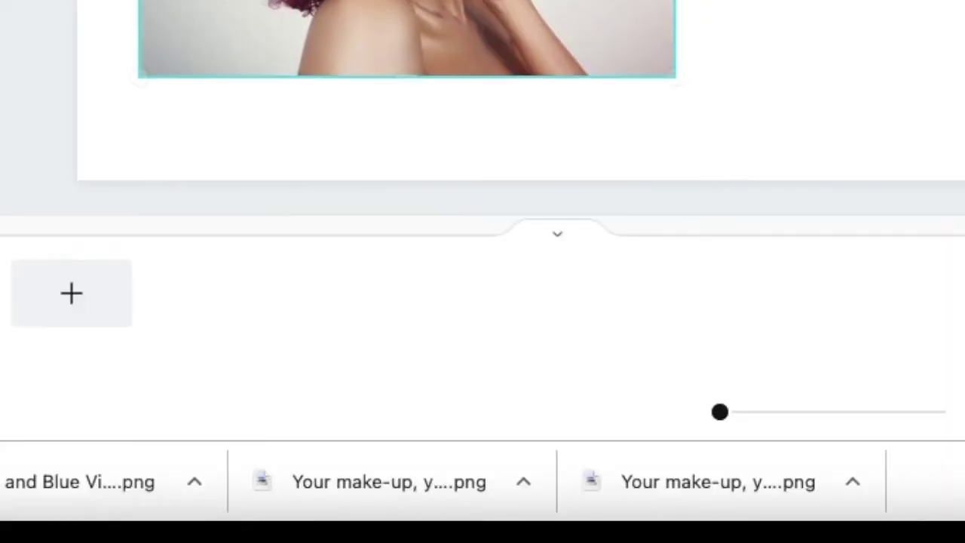
right_click(512, 320)
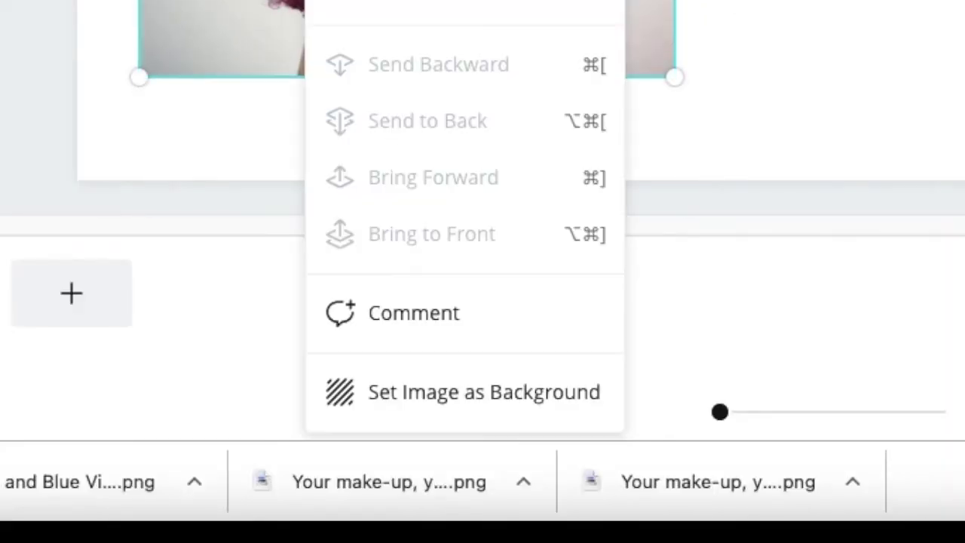
click(502, 398)
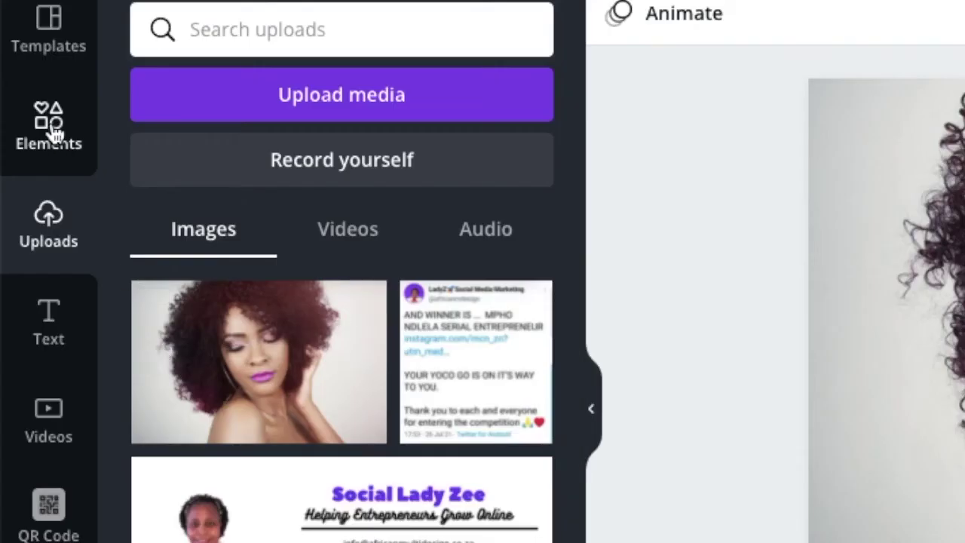
Step: Add a purple square shape and stretch it to cover the entire slide
click(25, 142)
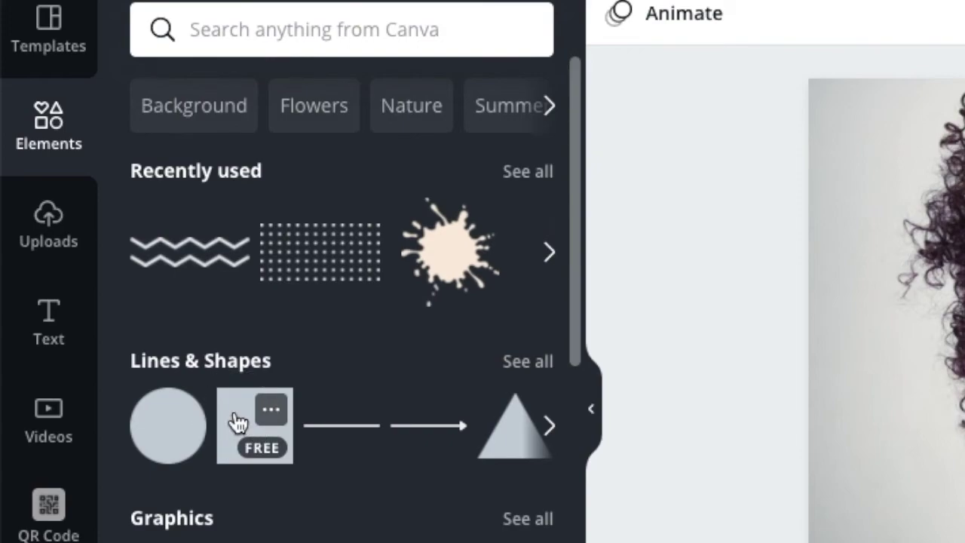
click(257, 437)
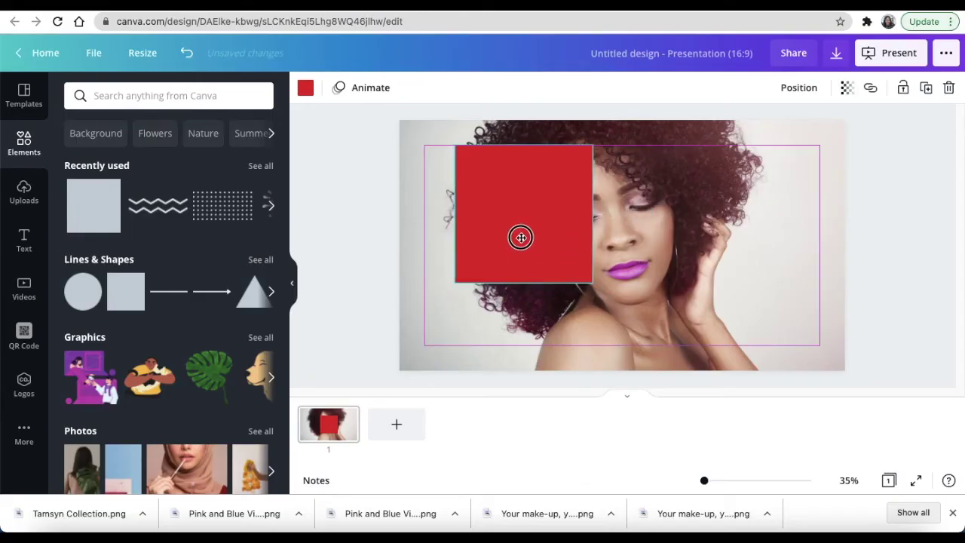
click(306, 87)
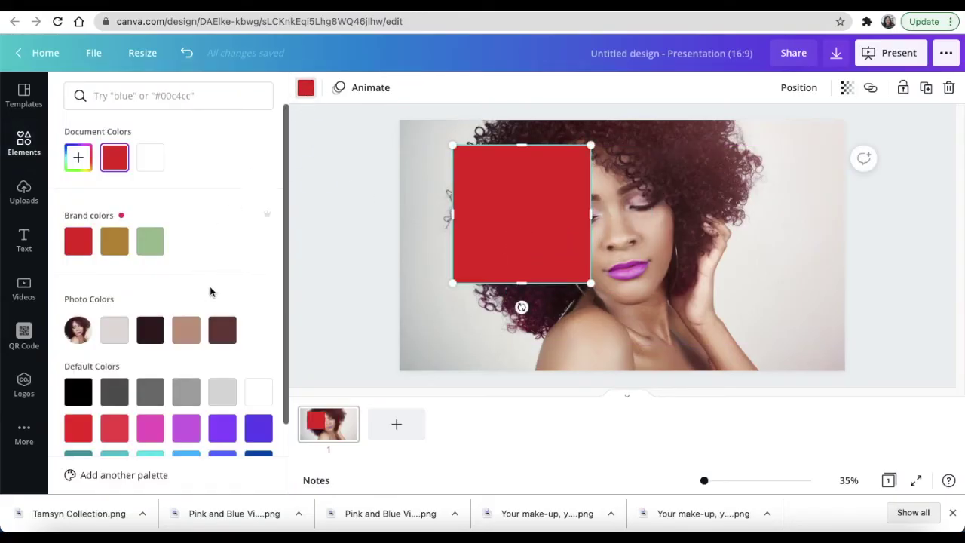
scroll(224, 318, down, 2)
click(186, 367)
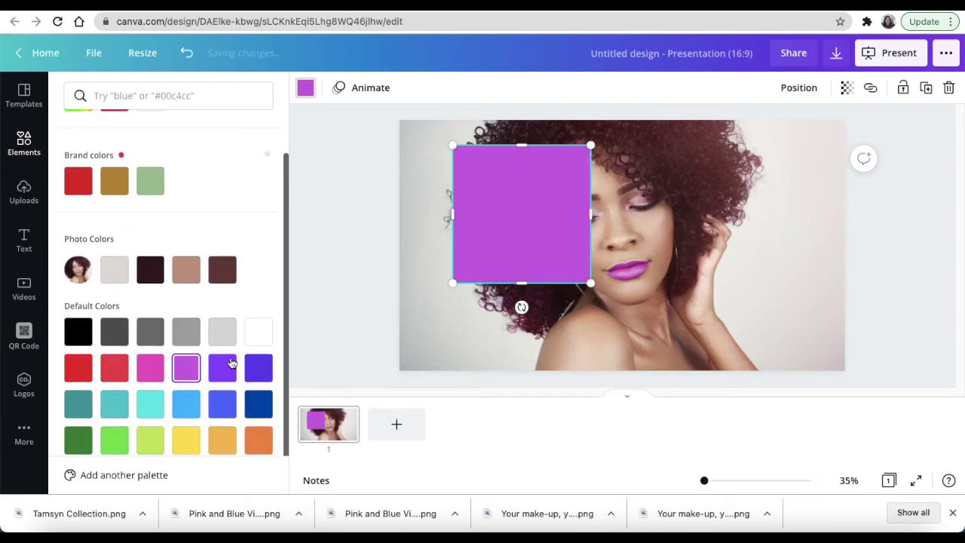
drag(525, 239, 485, 219)
drag(538, 203, 845, 196)
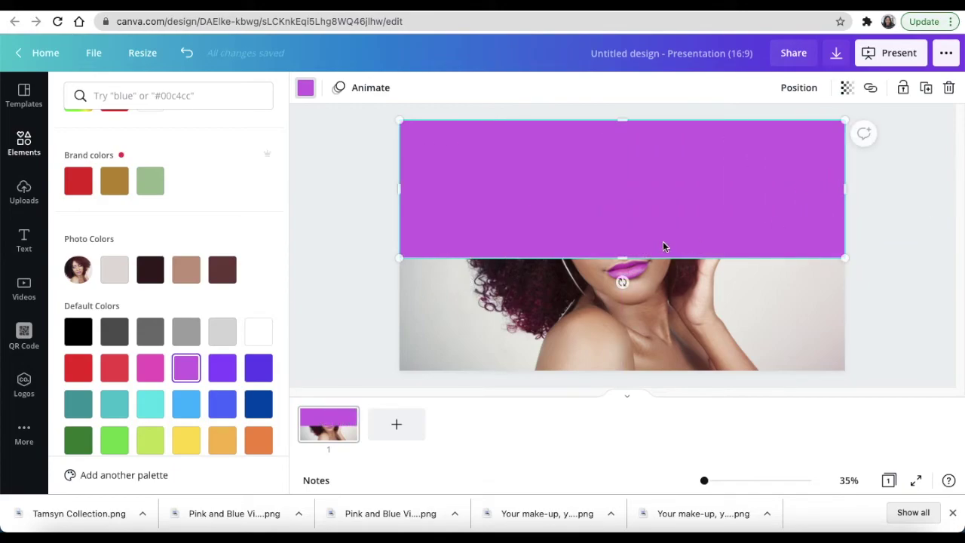
drag(626, 254, 624, 365)
Step: Set the purple rectangle's transparency to 39 so the photo shows through
click(846, 88)
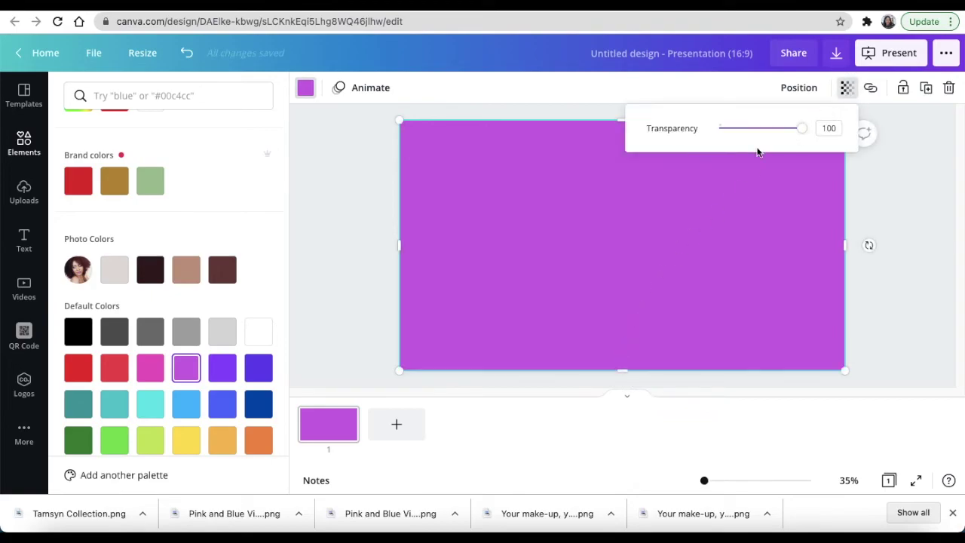
drag(802, 131, 763, 137)
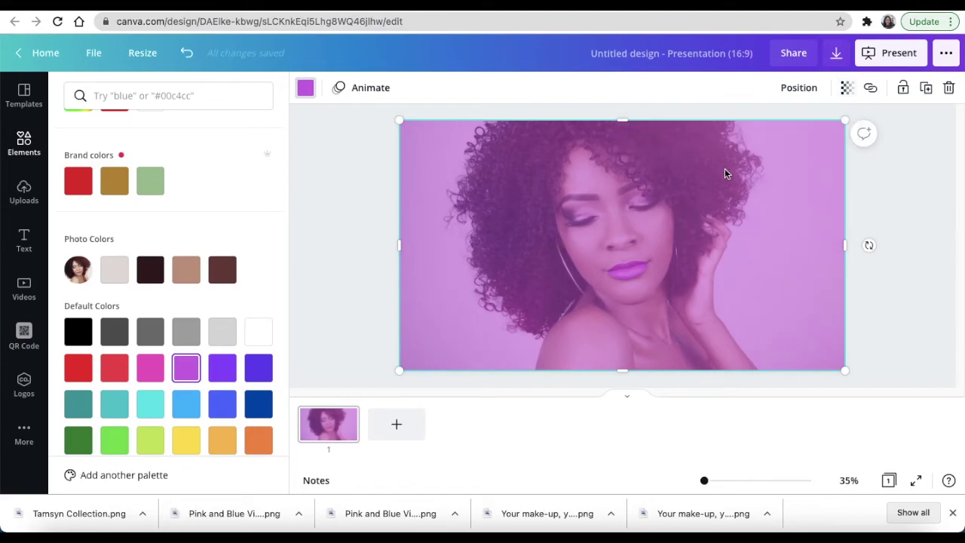
click(846, 87)
drag(764, 135, 747, 128)
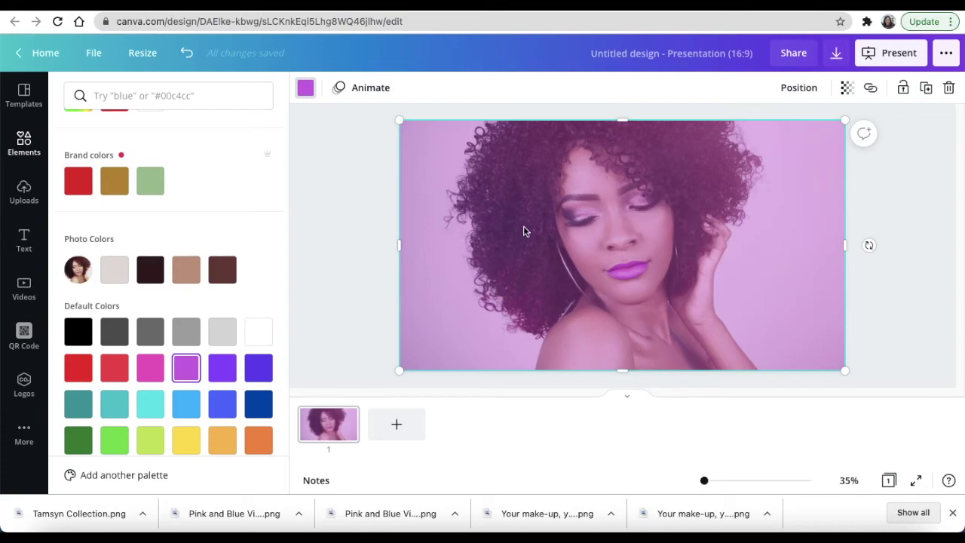
click(864, 317)
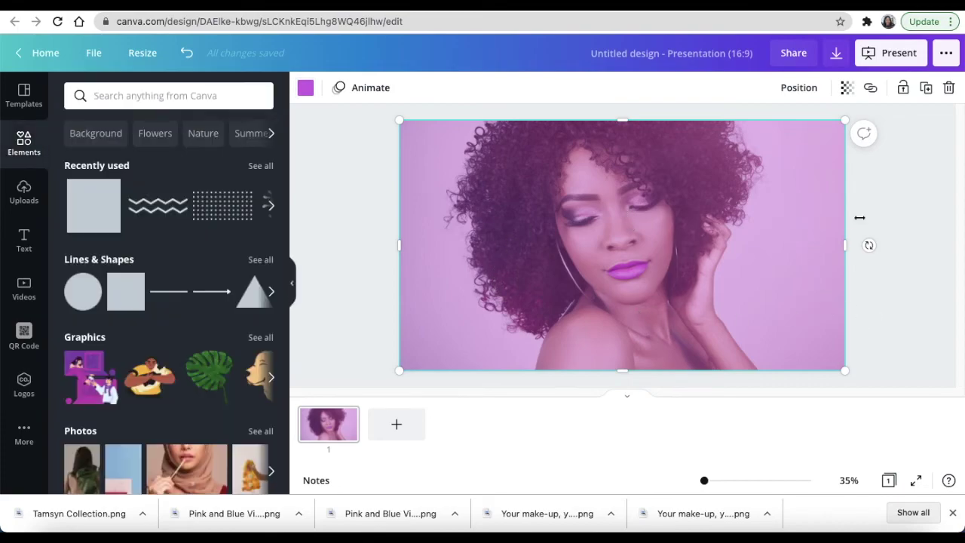
click(927, 213)
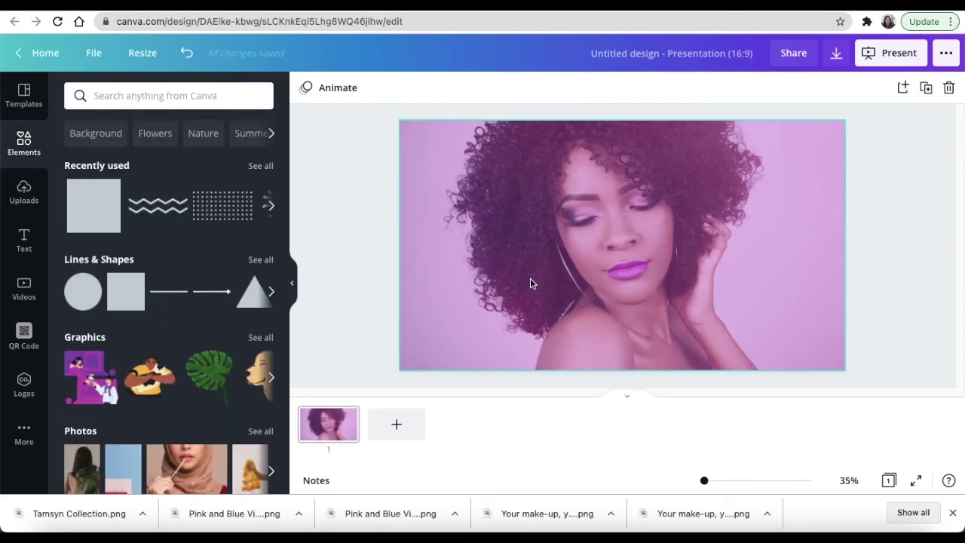